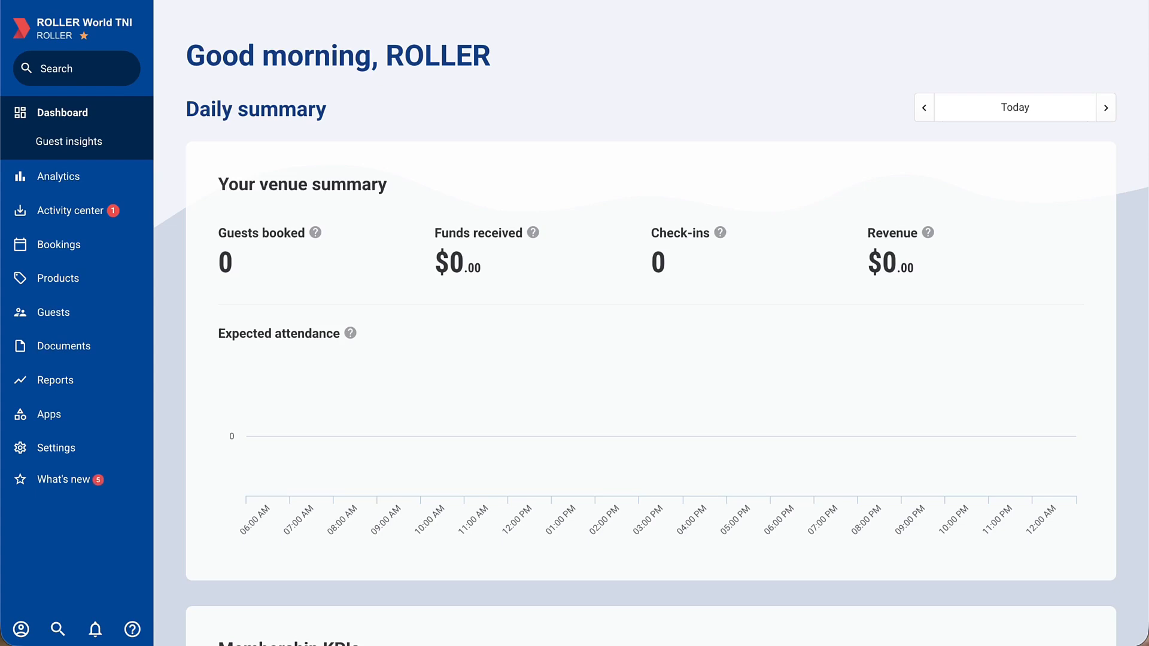
# Create a new booking with the matching existing guest as holder, so the name defaults to theirs
pyautogui.moveTo(103, 242)
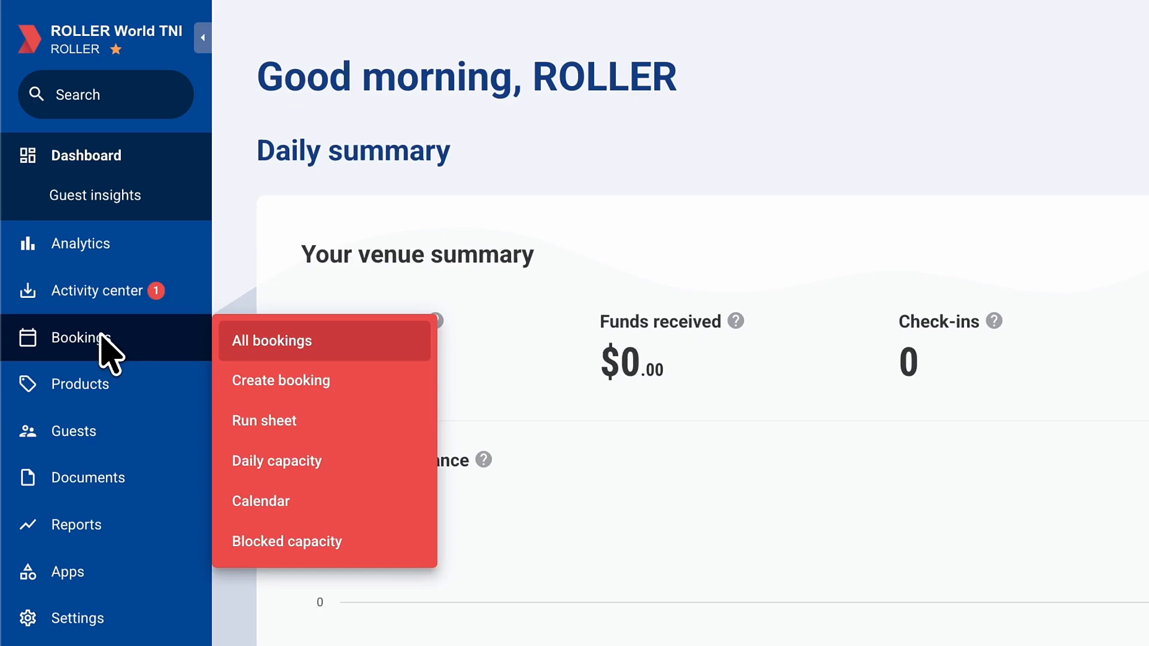
pyautogui.click(282, 374)
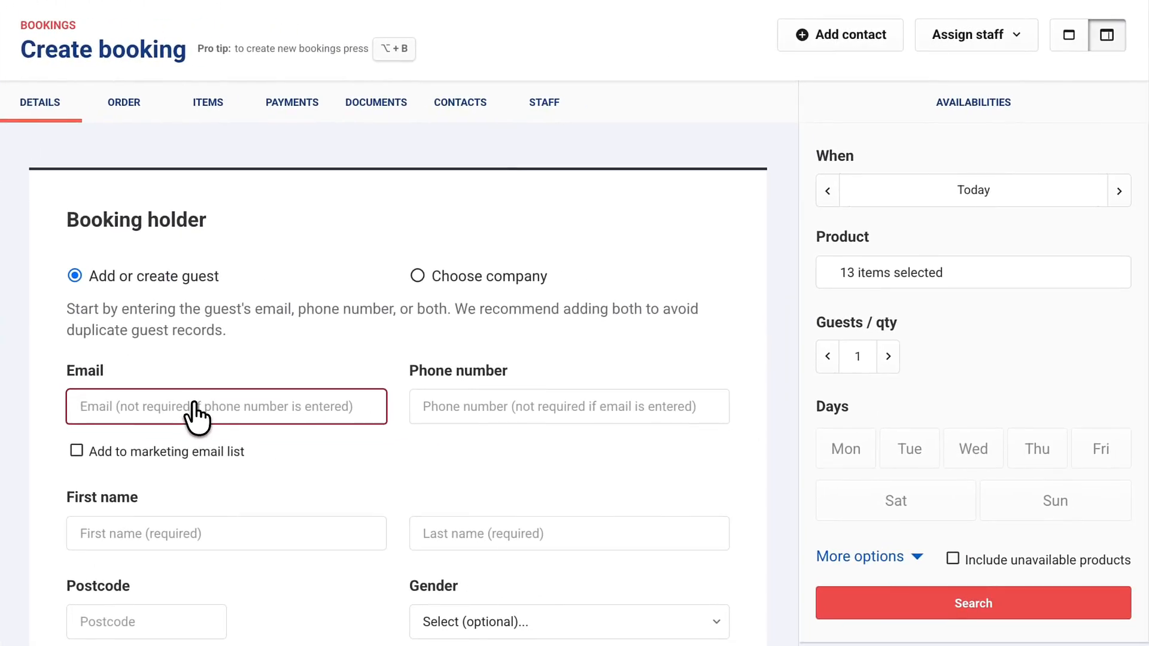
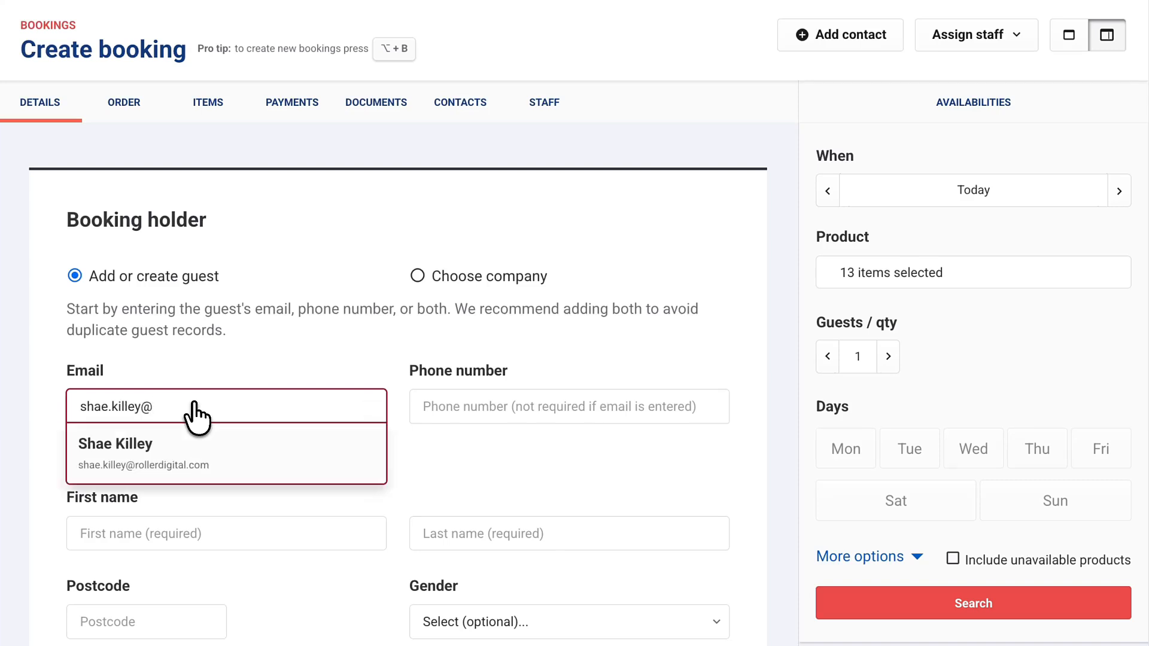
pyautogui.click(190, 458)
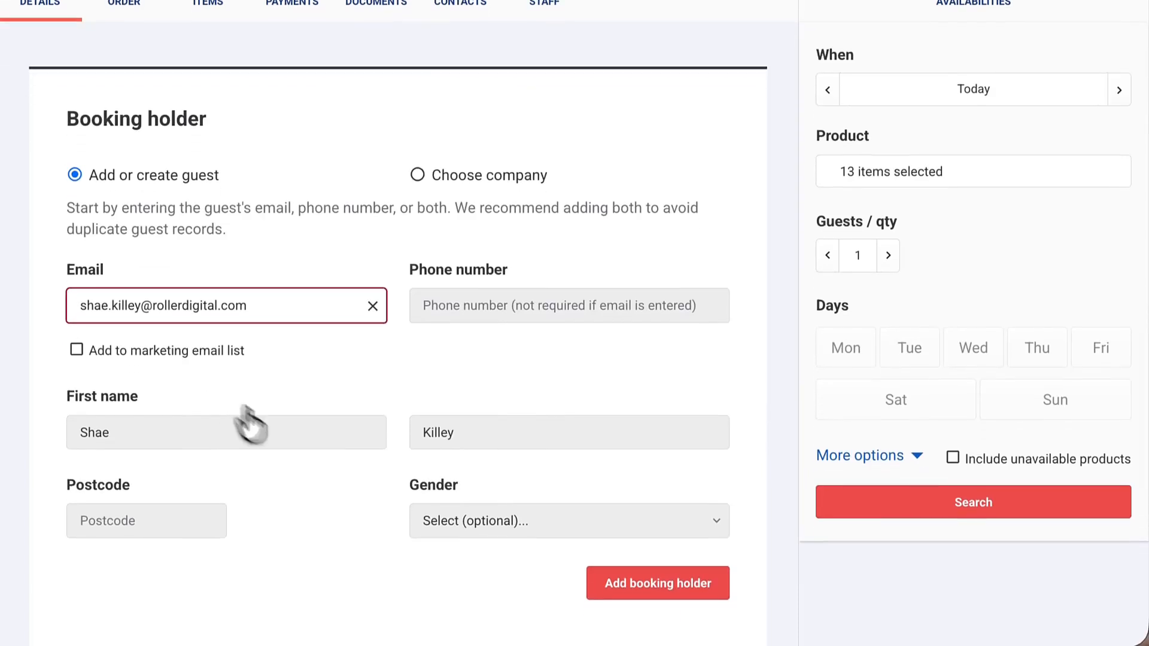
pyautogui.click(612, 595)
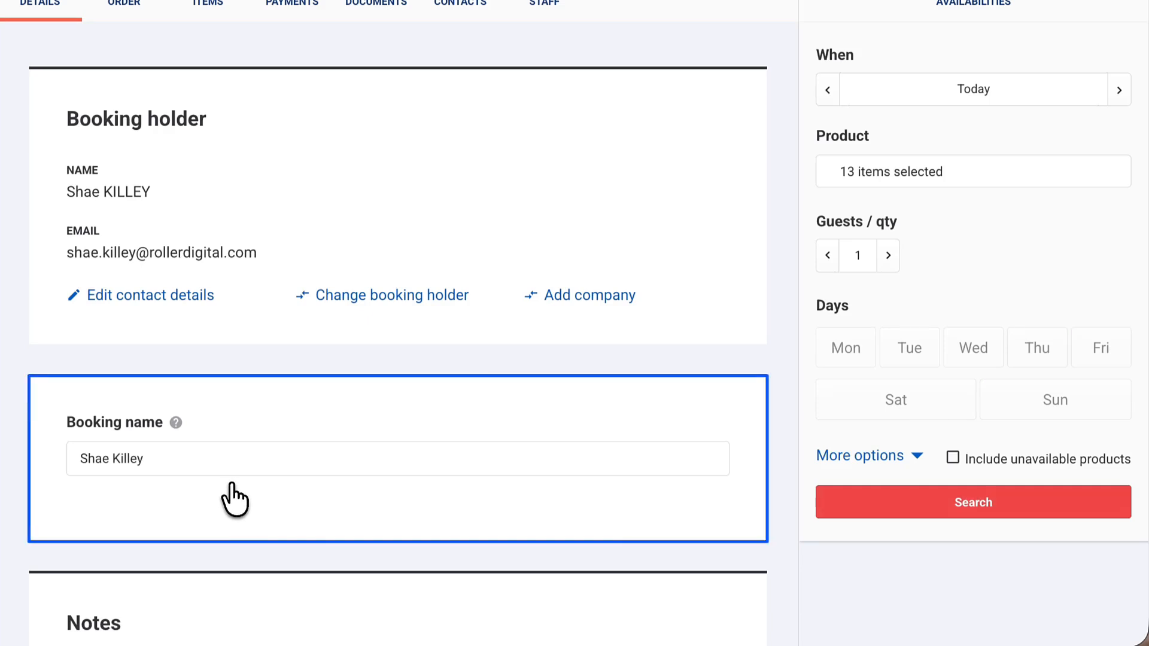
# Rename the booking 'Tim's 5th Birthday' with notes 'Chasing payment on x date' and 'Special access required'
pyautogui.click(209, 461)
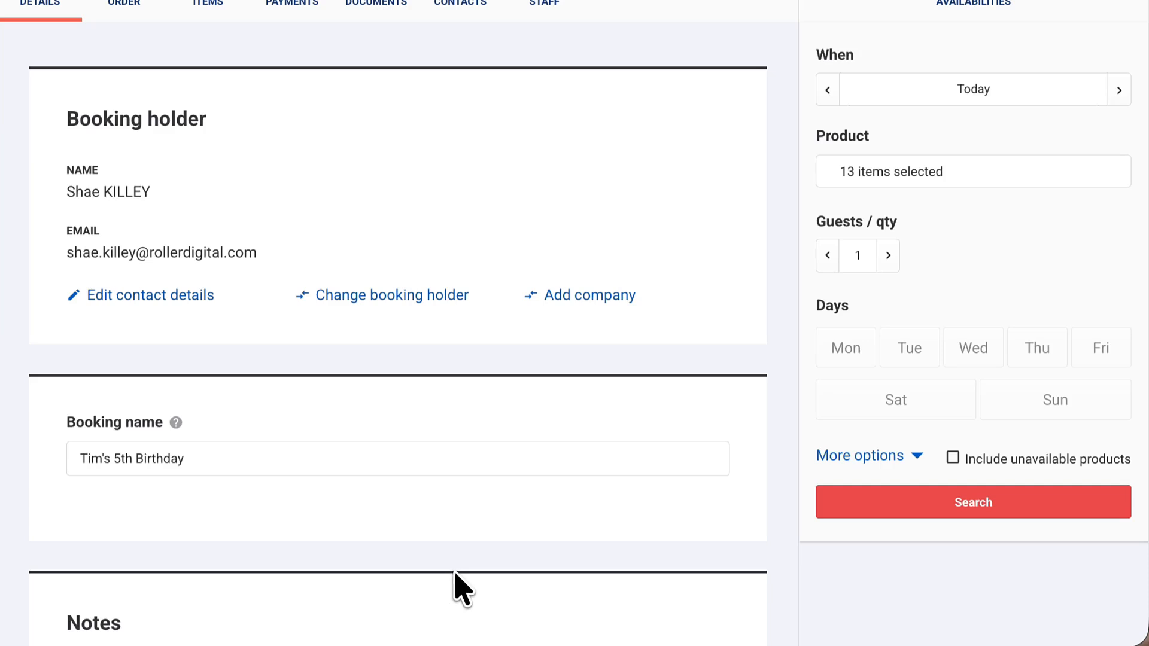
pyautogui.scroll(-5, 454, 575)
pyautogui.click(212, 406)
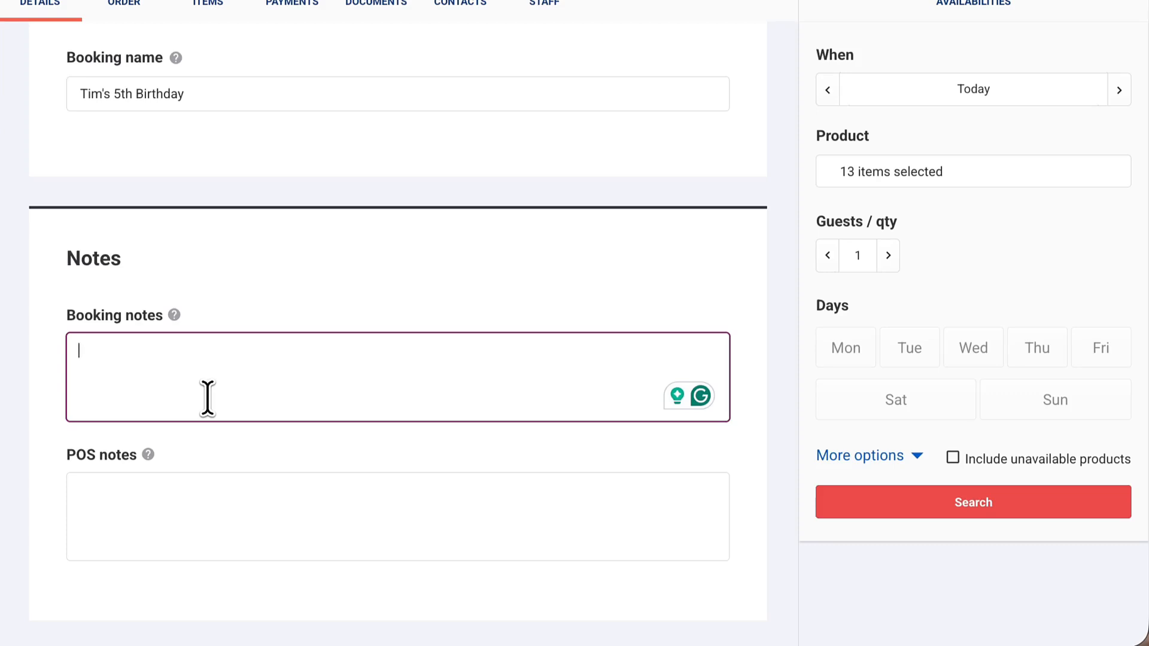
pyautogui.write('Chasing payment on x date')
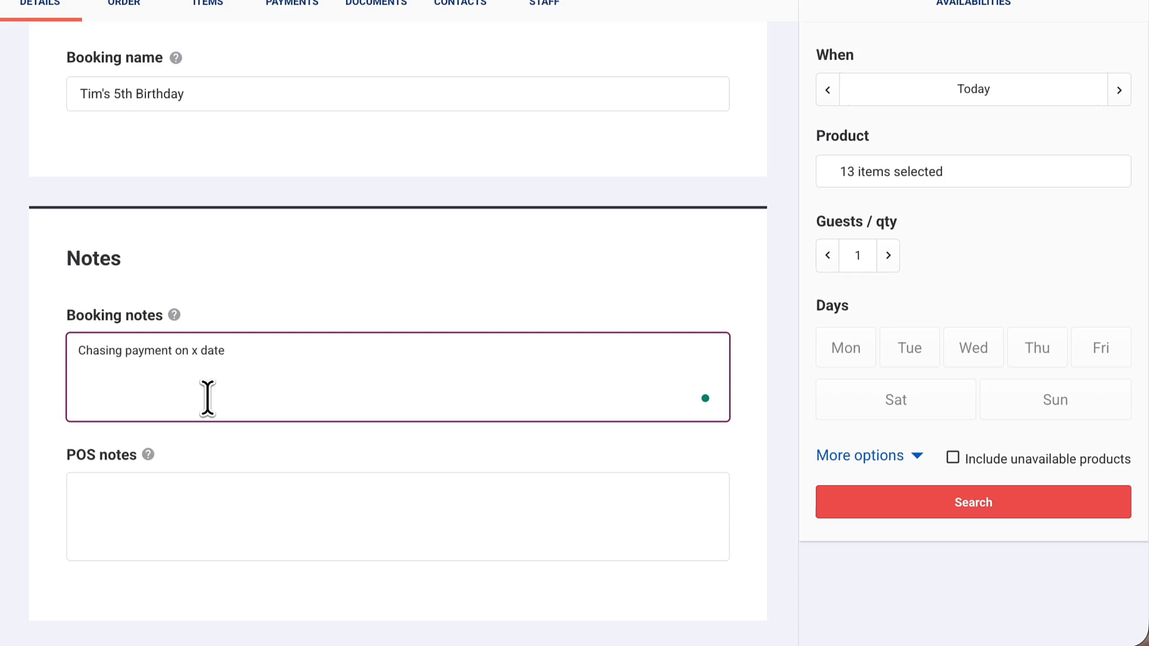
pyautogui.click(242, 539)
pyautogui.write('Special access required')
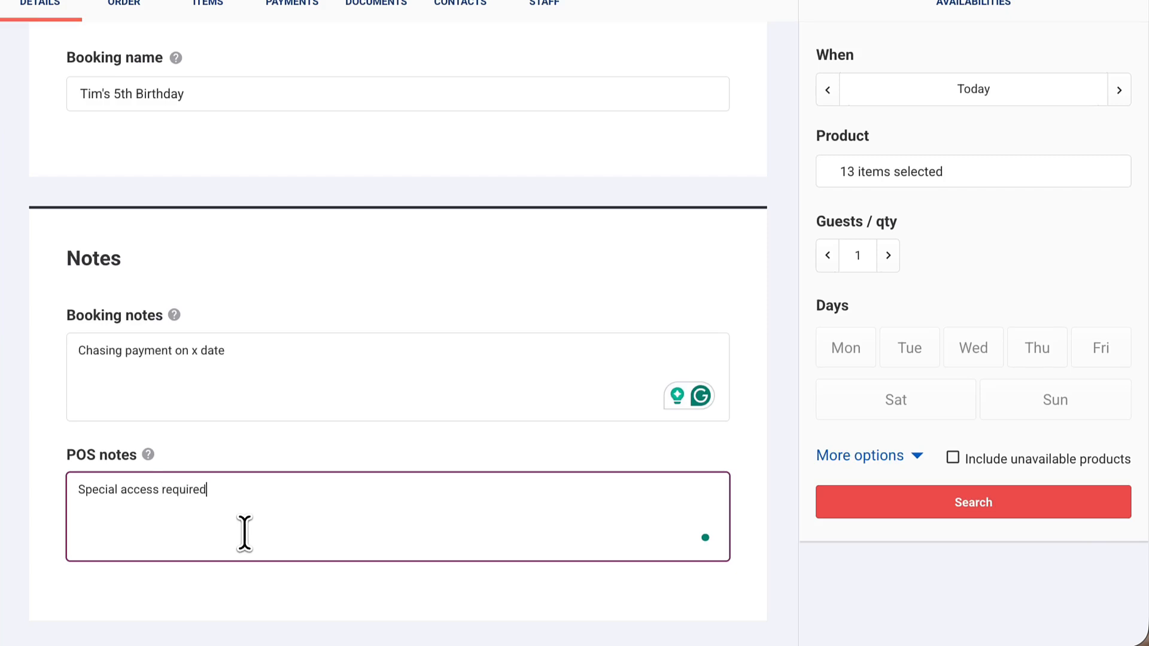
pyautogui.click(389, 250)
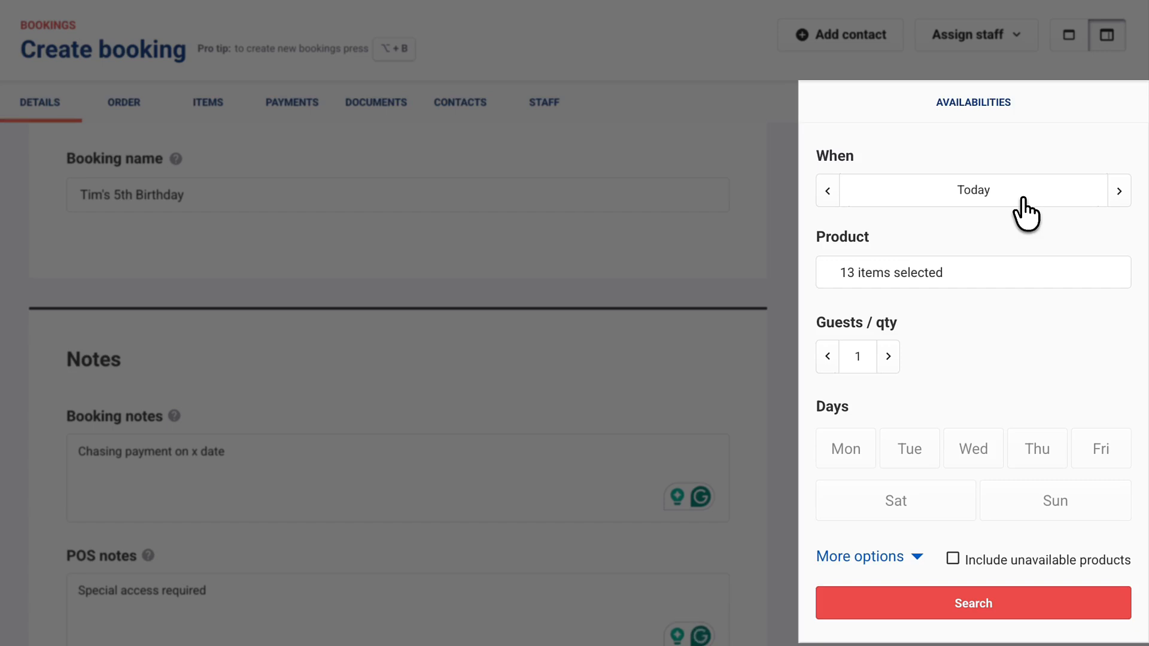
# Set the availability date to 14 Mar 2026, clear the products and select Premium Party Package
pyautogui.click(1023, 196)
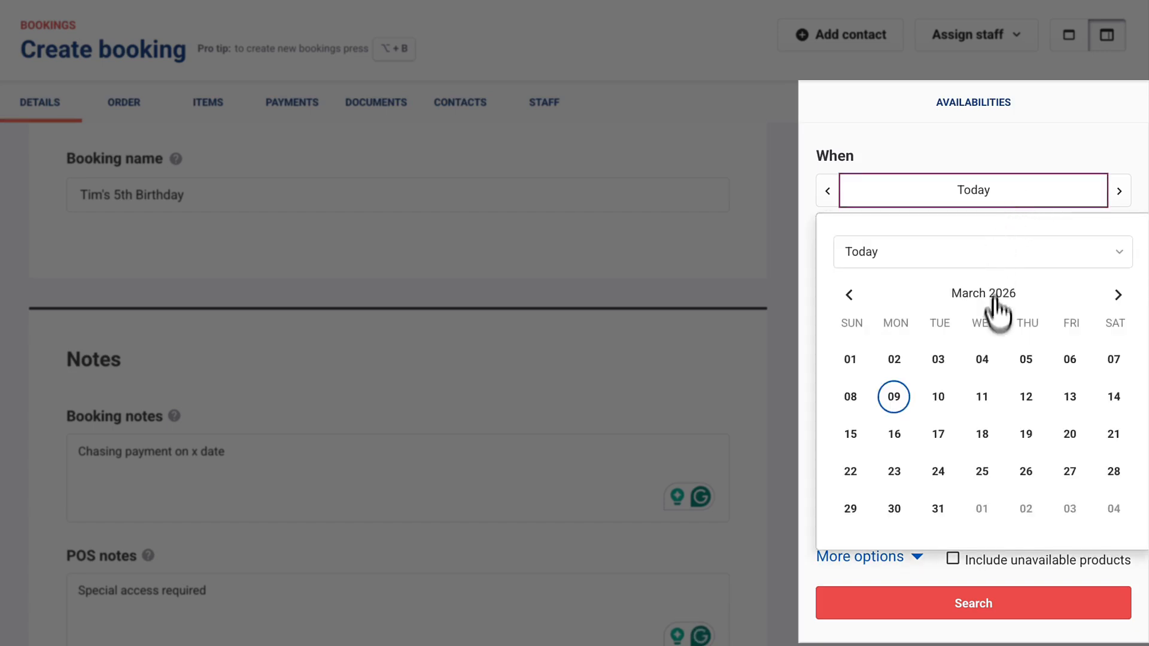
pyautogui.click(1109, 400)
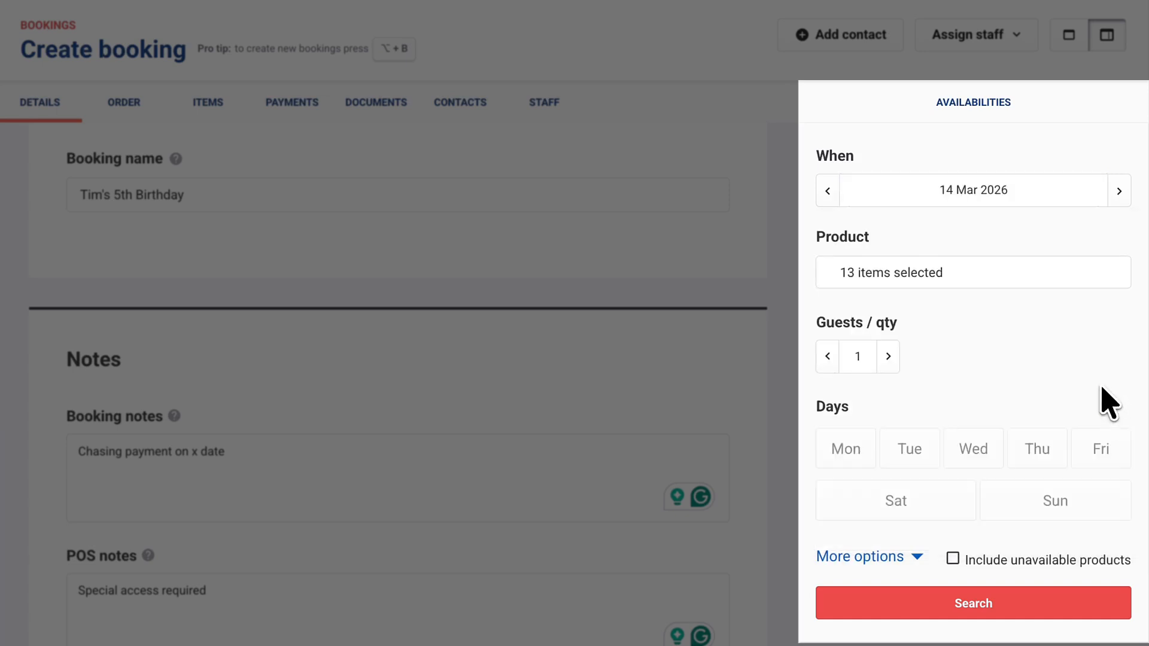
pyautogui.click(910, 272)
pyautogui.click(1045, 306)
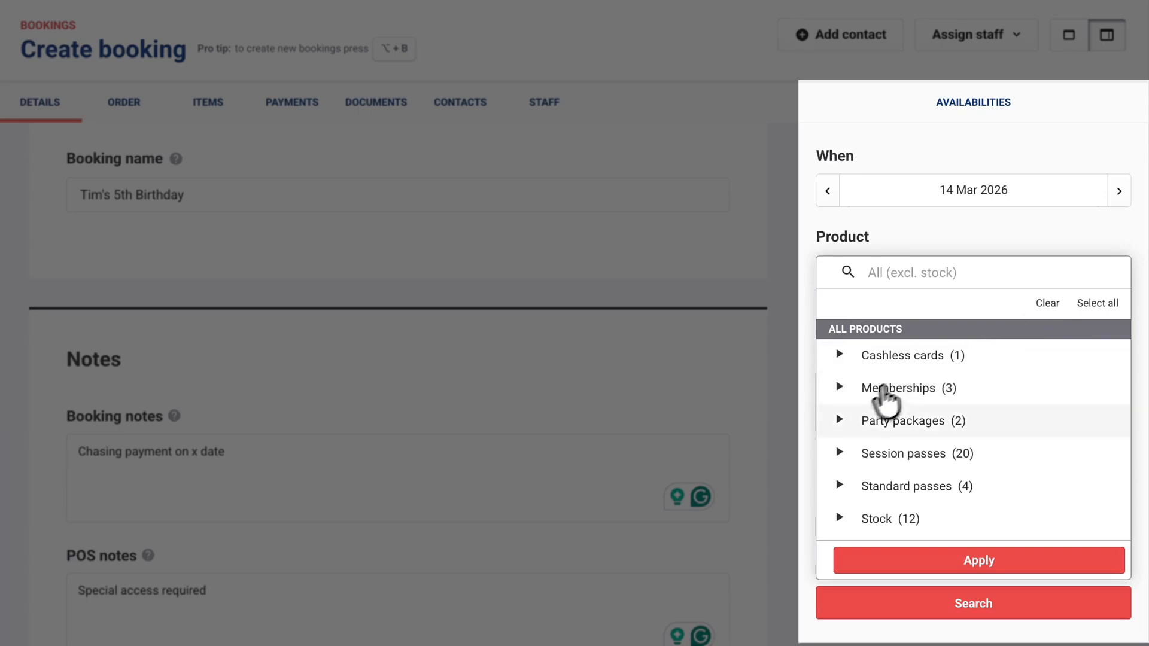
pyautogui.click(840, 421)
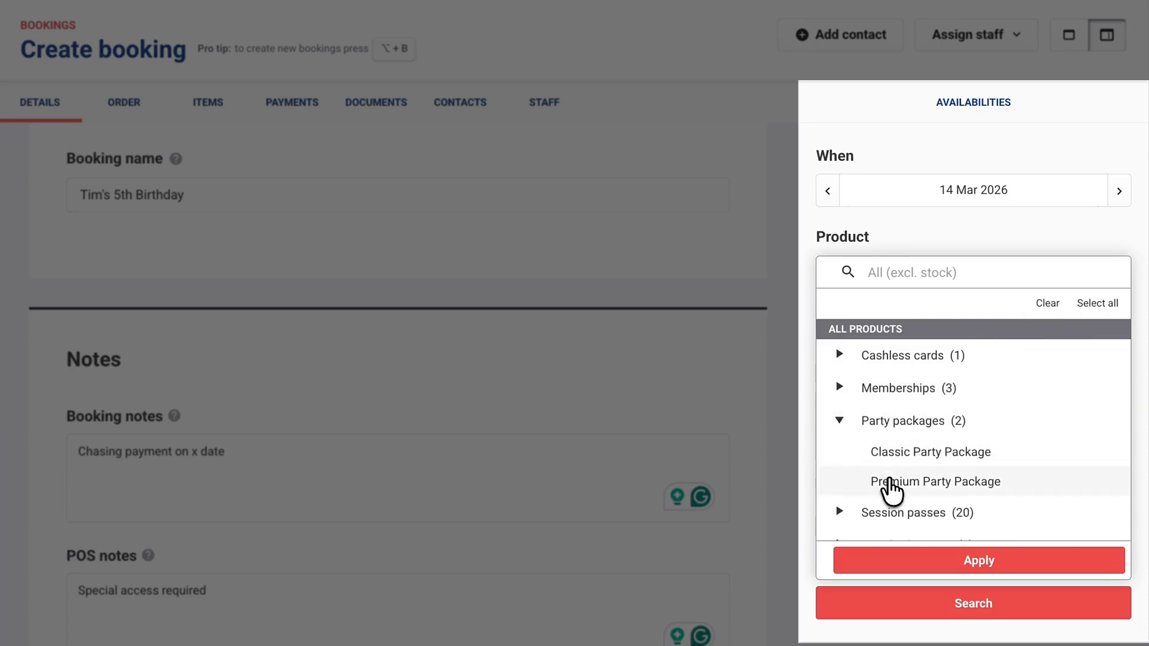
pyautogui.click(885, 479)
# Add Birthday Sheet Cake and Birthday T Shirt to the product filter and apply it
pyautogui.scroll(-2, 883, 481)
pyautogui.scroll(-5, 884, 487)
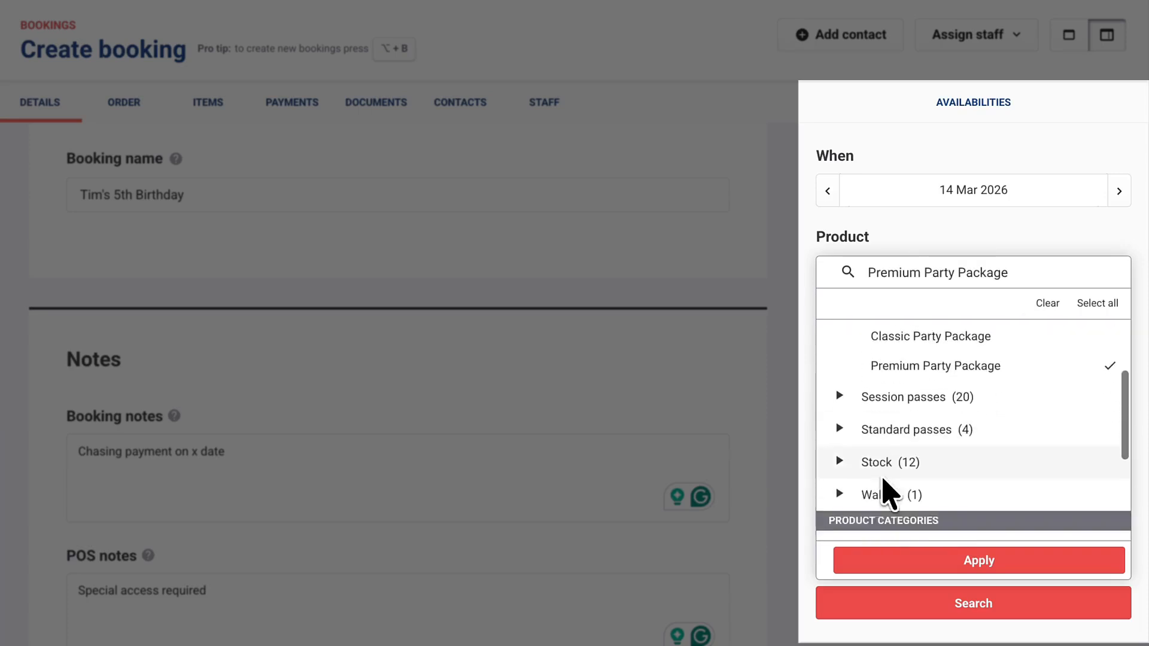
pyautogui.click(840, 431)
pyautogui.scroll(-1, 841, 430)
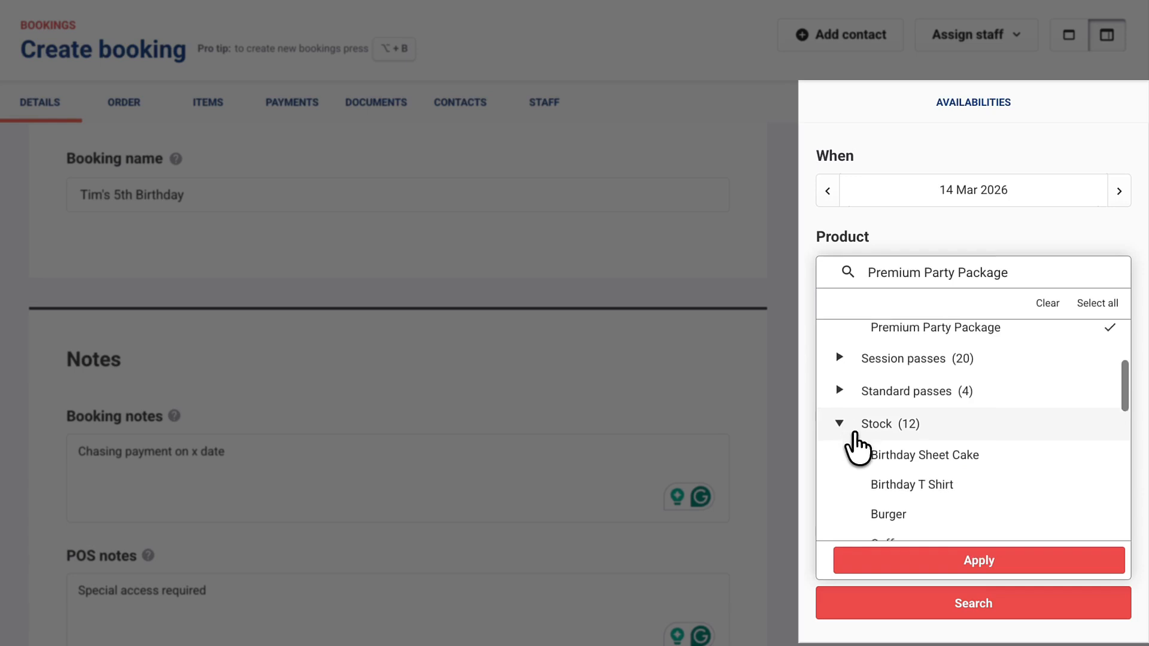
pyautogui.click(954, 429)
pyautogui.click(953, 459)
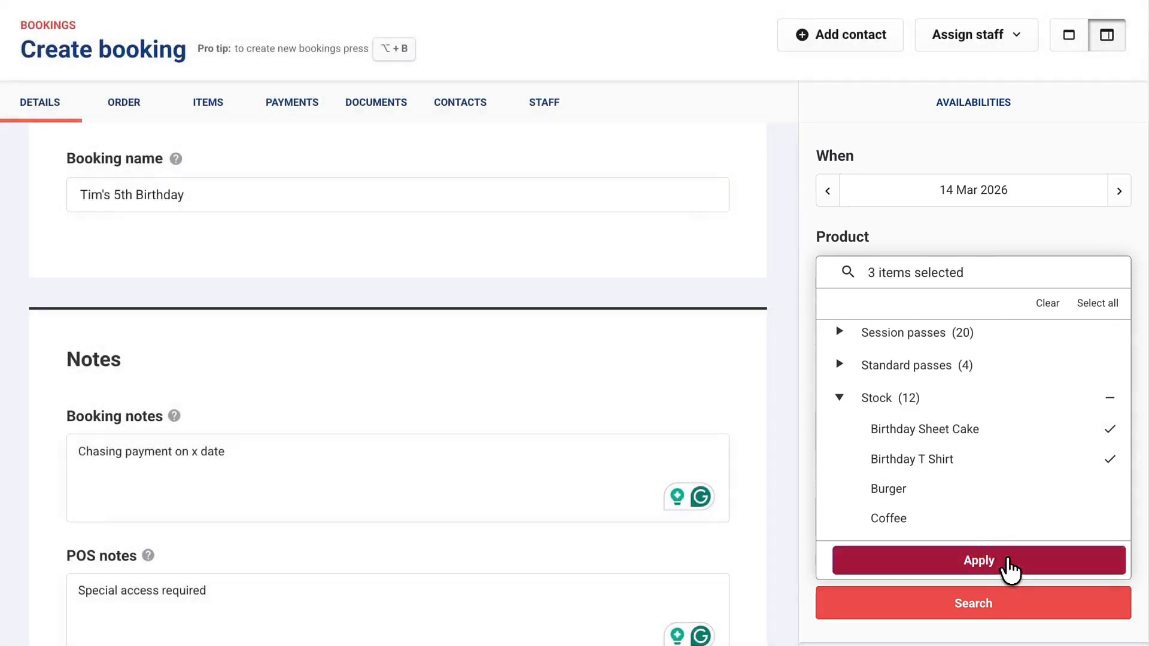
pyautogui.click(1009, 563)
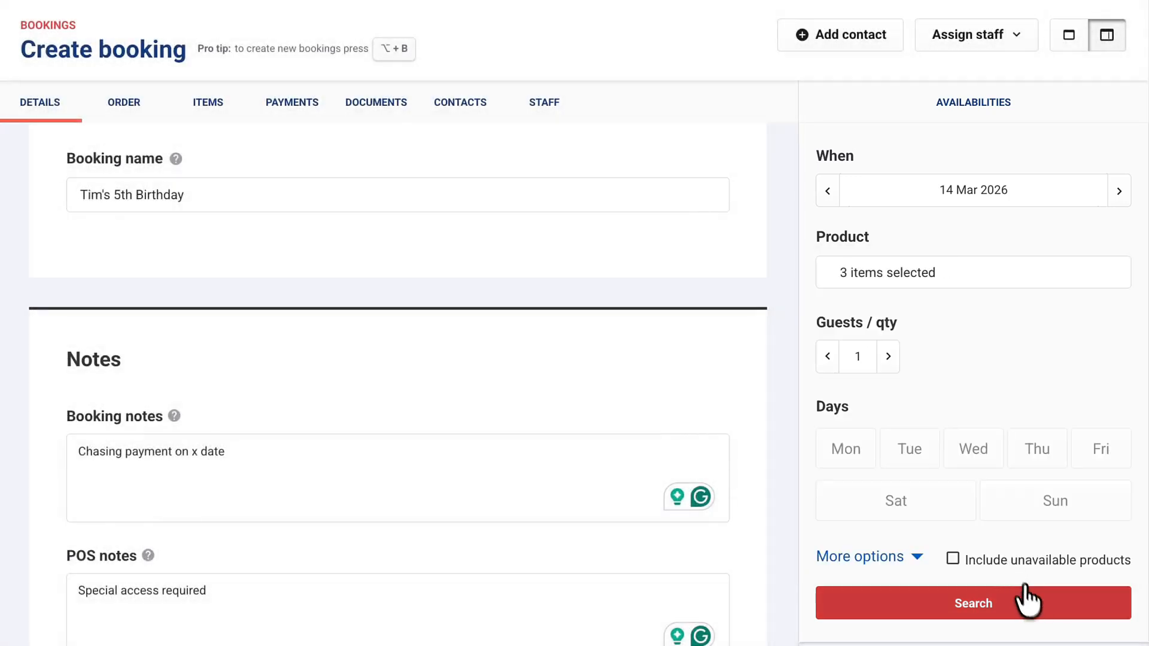
# Search availability and pick Premium Party Package at 11:00 am for 15 admissions
pyautogui.click(1036, 614)
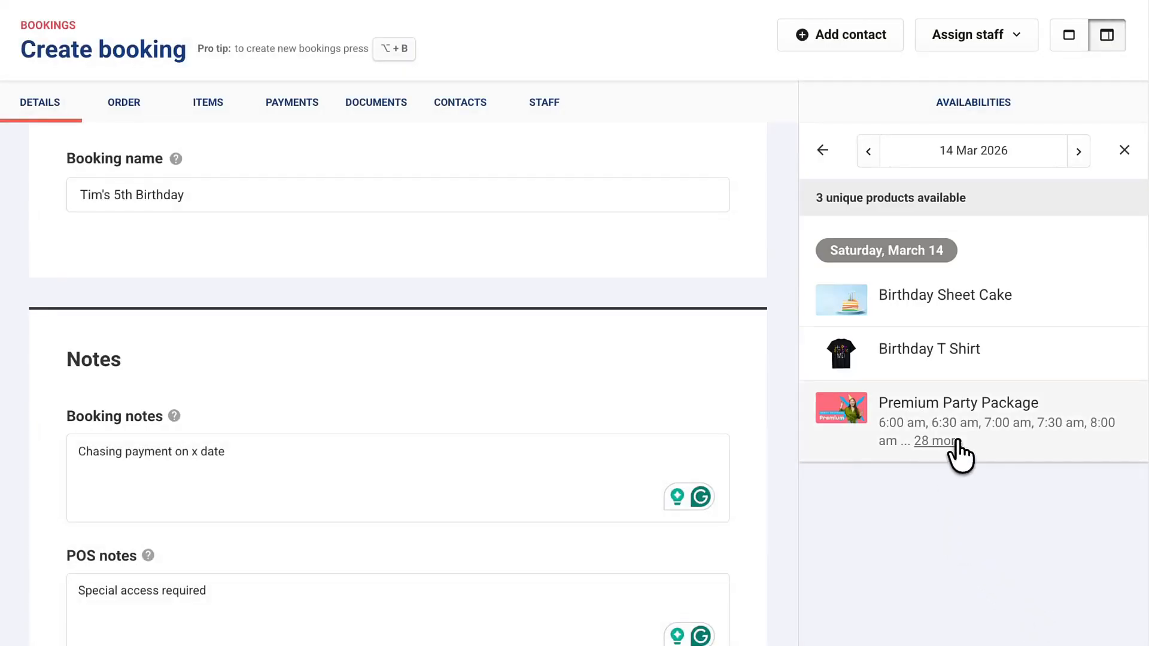
pyautogui.click(1034, 455)
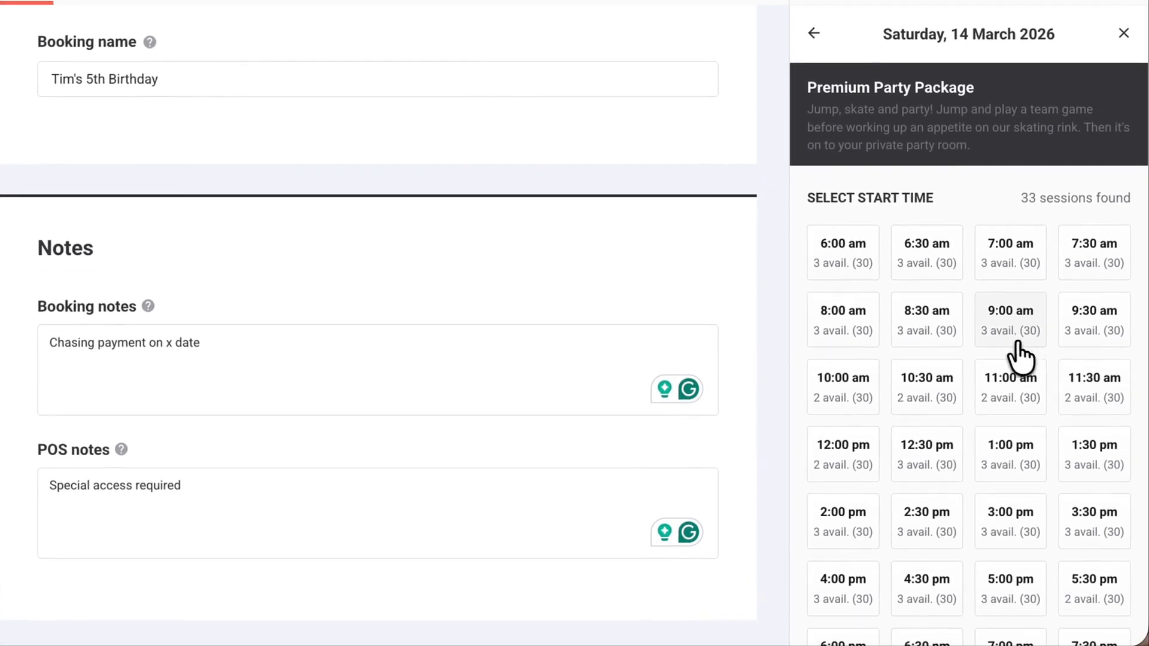
pyautogui.click(1000, 390)
pyautogui.click(1100, 508)
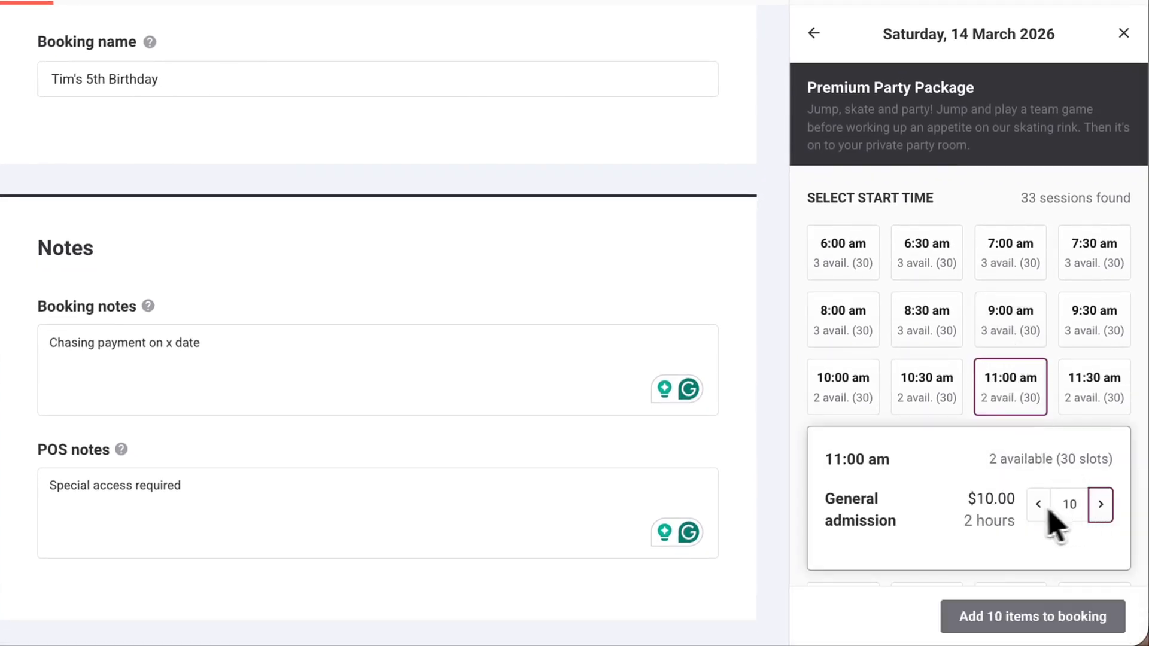
pyautogui.scroll(-1, 1047, 518)
pyautogui.click(1101, 466)
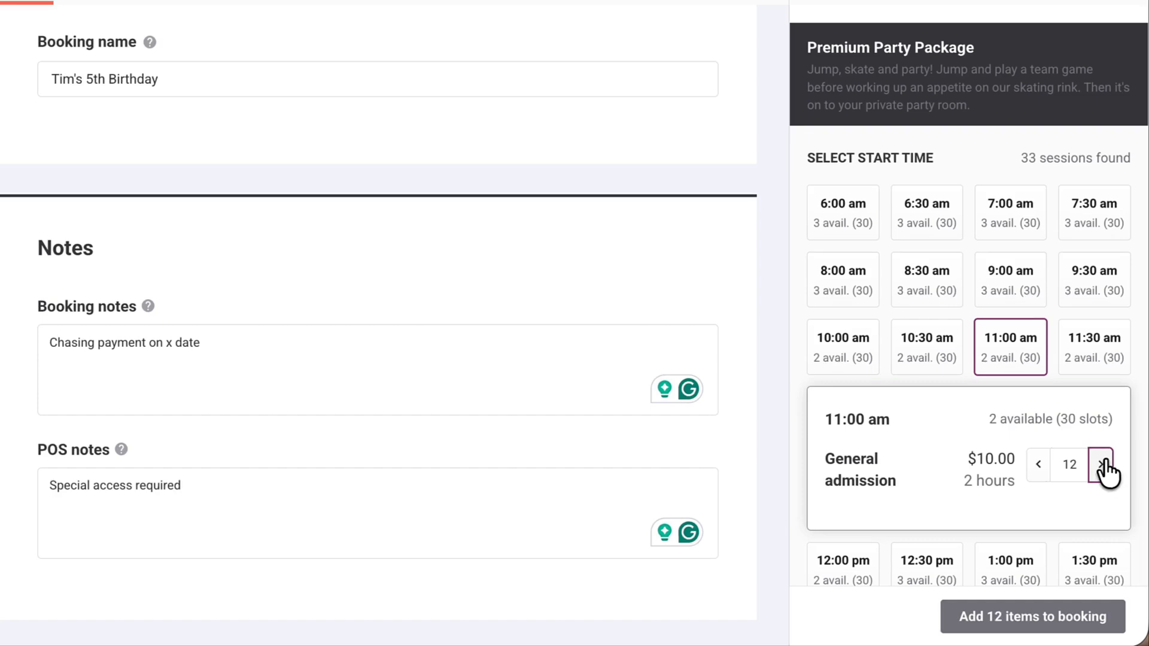
pyautogui.click(1102, 466)
# Add Margherita, Hawaiian and Meat Lovers pizzas, Chocolate Cake and a Youth Medium T-shirt to the order
pyautogui.scroll(-5, 1031, 500)
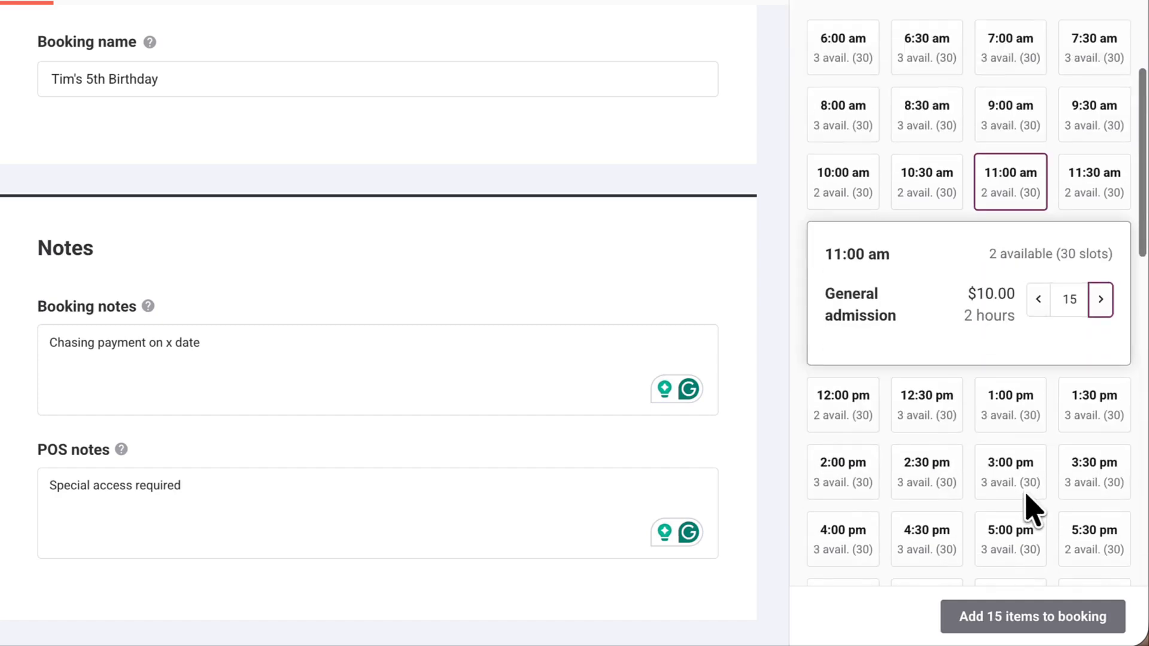
pyautogui.scroll(-8, 1027, 495)
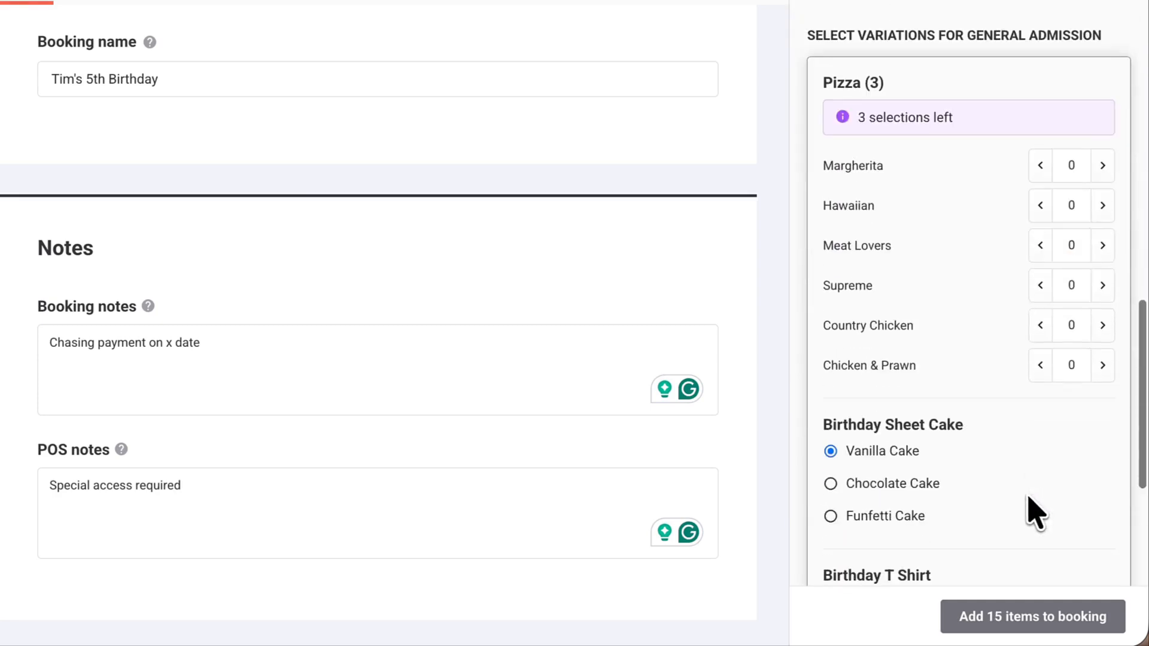
pyautogui.scroll(2, 995, 437)
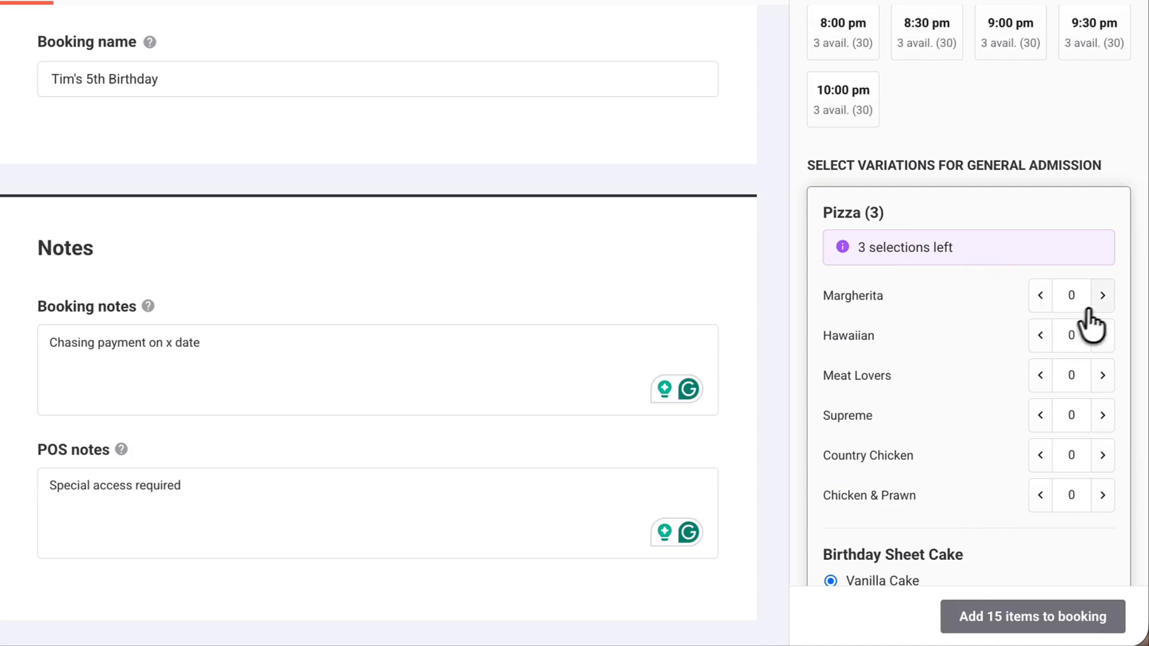
pyautogui.click(1103, 296)
pyautogui.click(1102, 335)
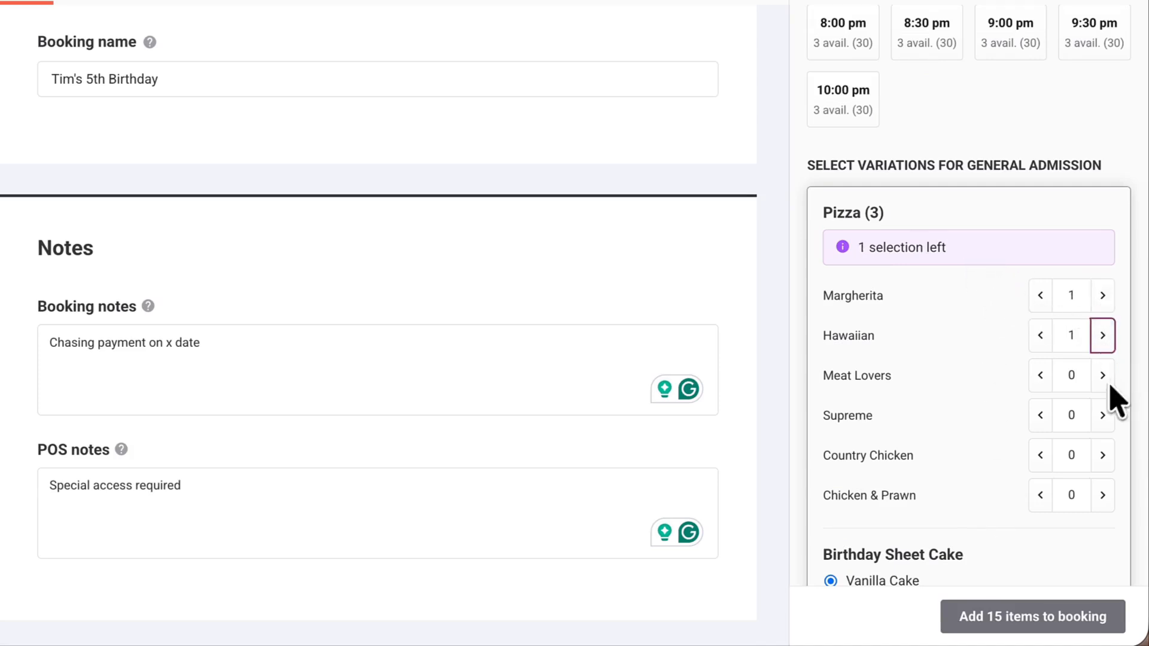
pyautogui.click(1103, 375)
pyautogui.scroll(-3, 940, 401)
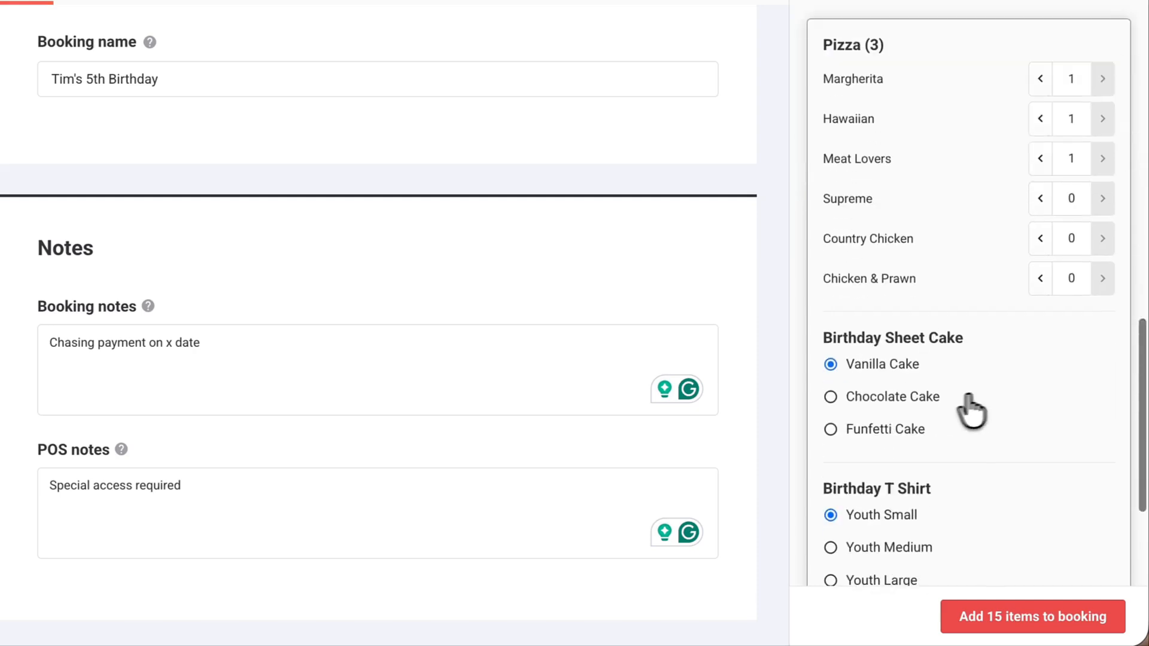
pyautogui.click(832, 397)
pyautogui.scroll(-3, 862, 419)
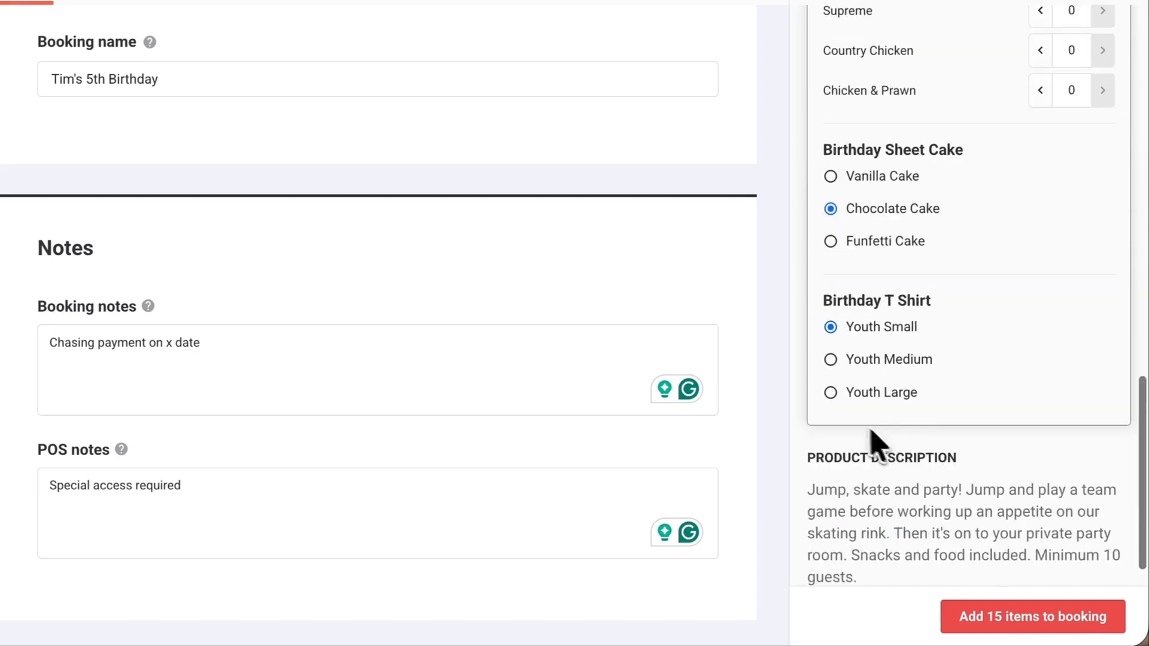
pyautogui.click(831, 361)
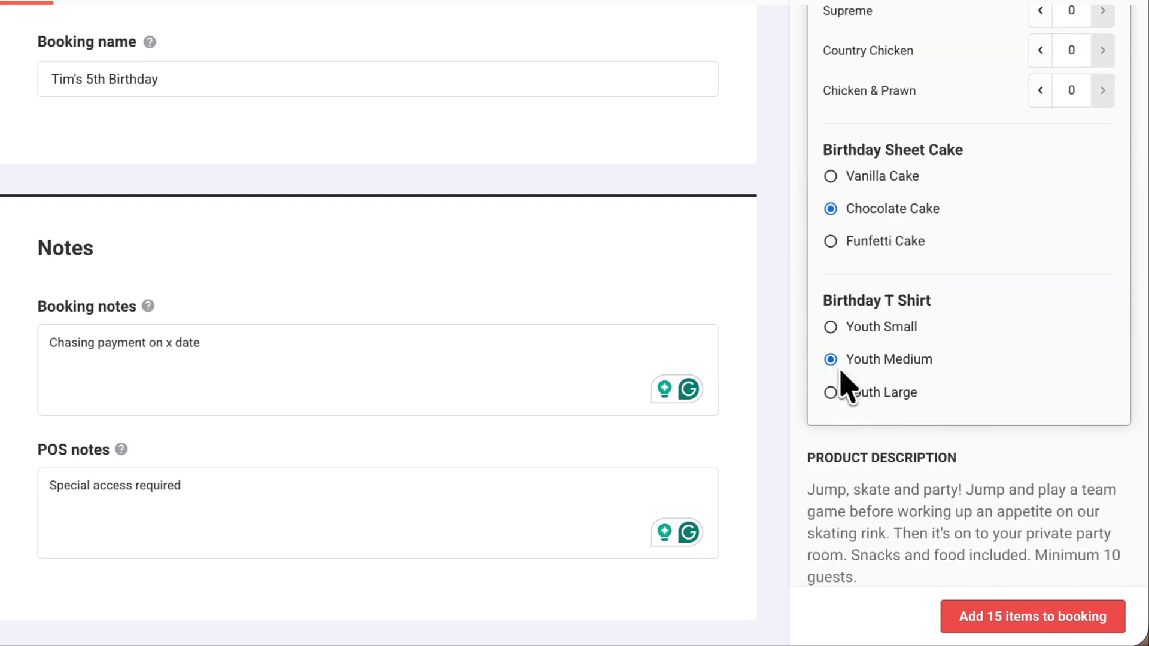
pyautogui.click(1059, 622)
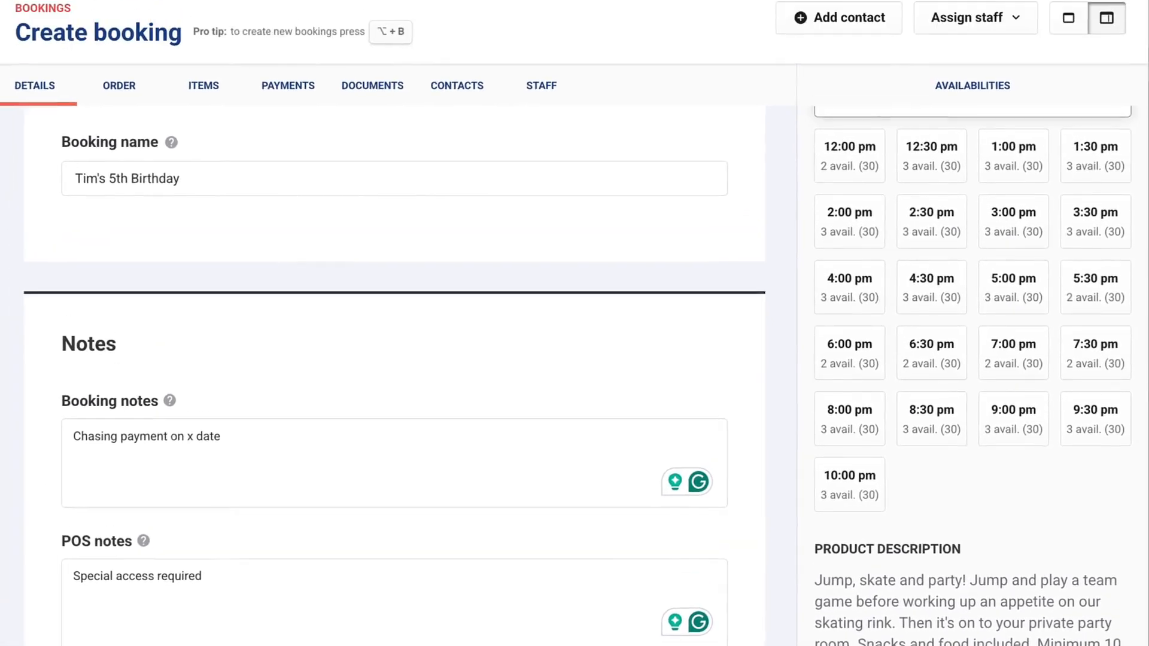
pyautogui.click(130, 94)
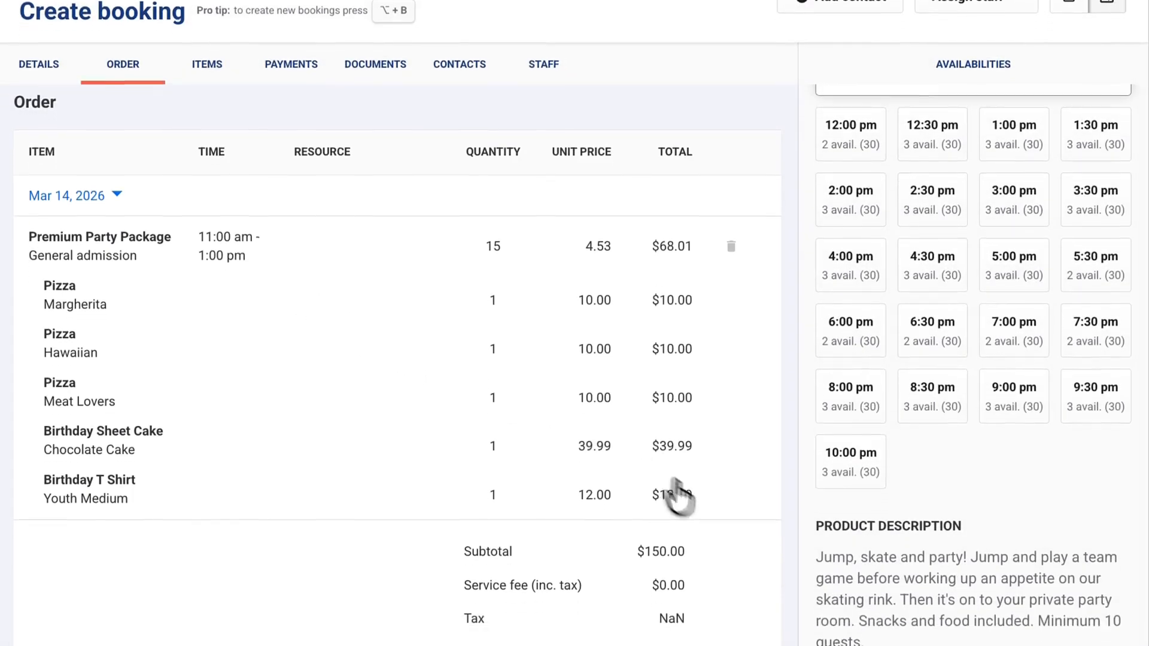
# Reserve the booking with a 1-hour hold
pyautogui.click(760, 618)
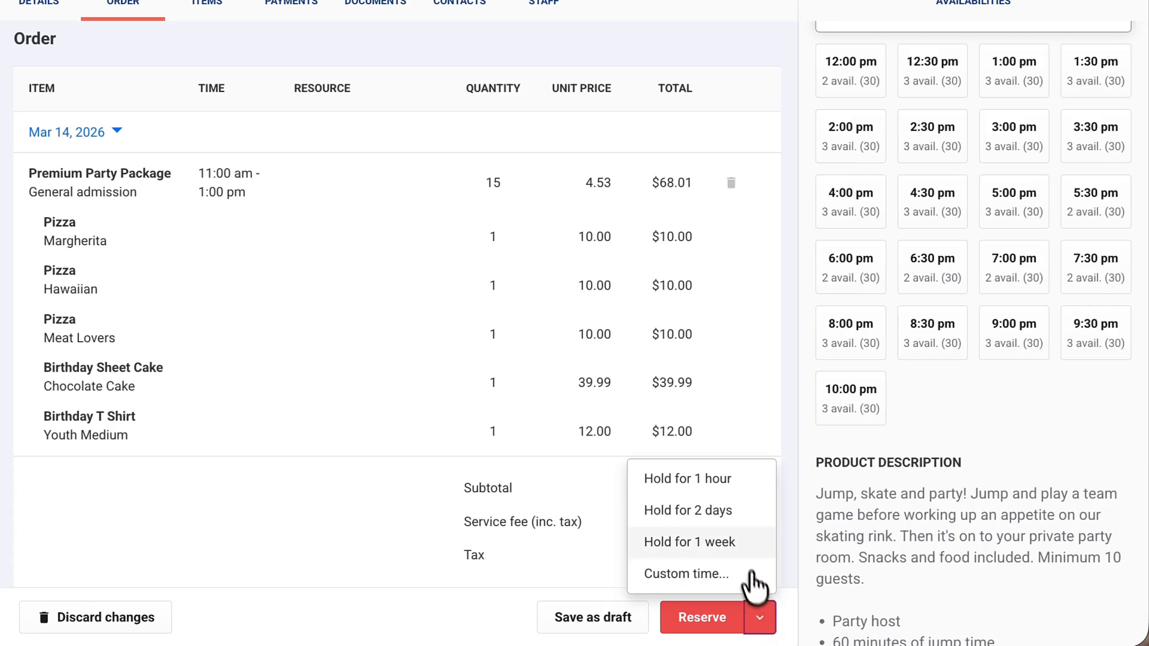
pyautogui.click(721, 492)
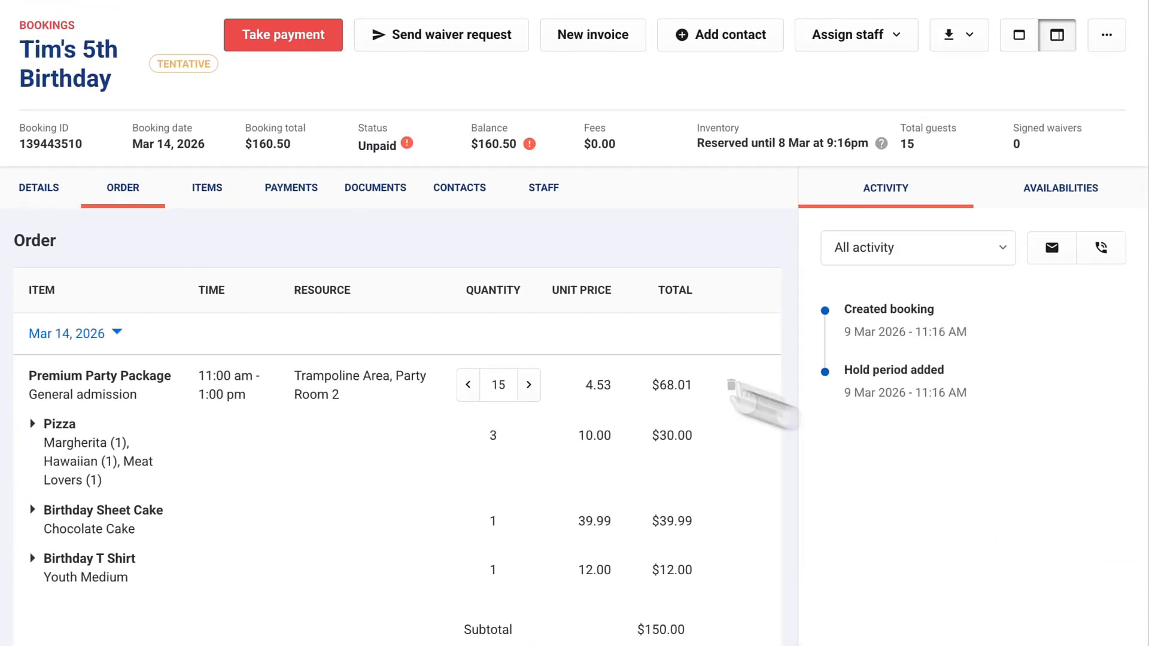
# Send the guest a payment request for the $53.50 minimum deposit ($54.57)
pyautogui.click(302, 43)
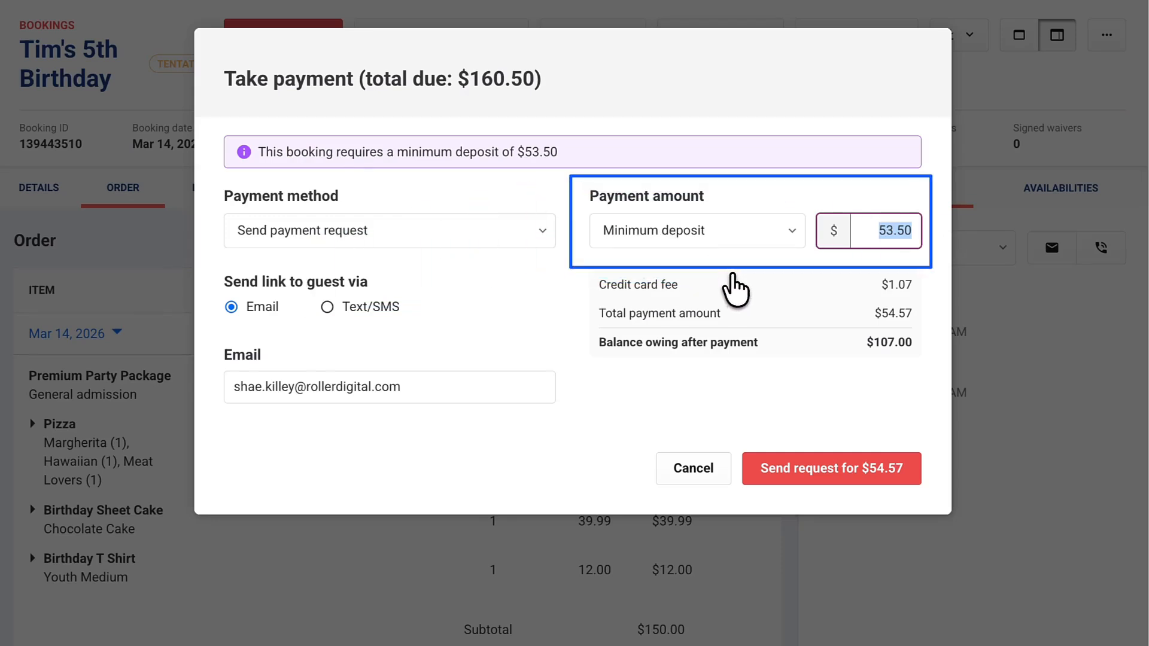
pyautogui.click(888, 479)
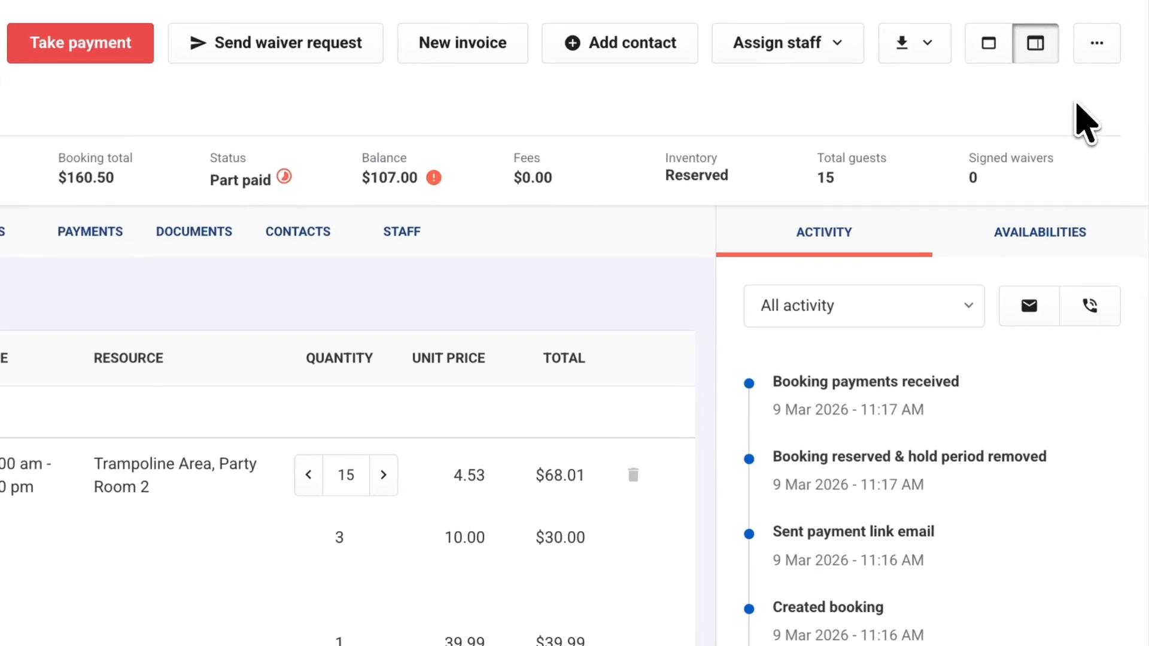
# Send the booking confirmation email to the holder with the waiver email included
pyautogui.click(1099, 56)
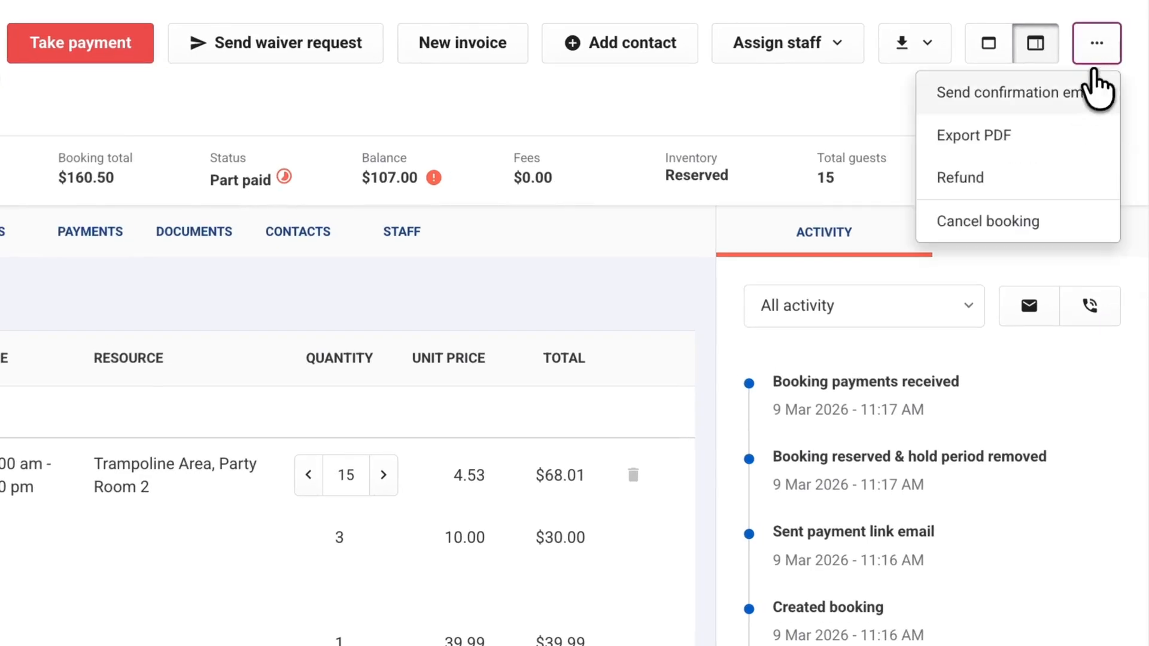
pyautogui.click(1086, 96)
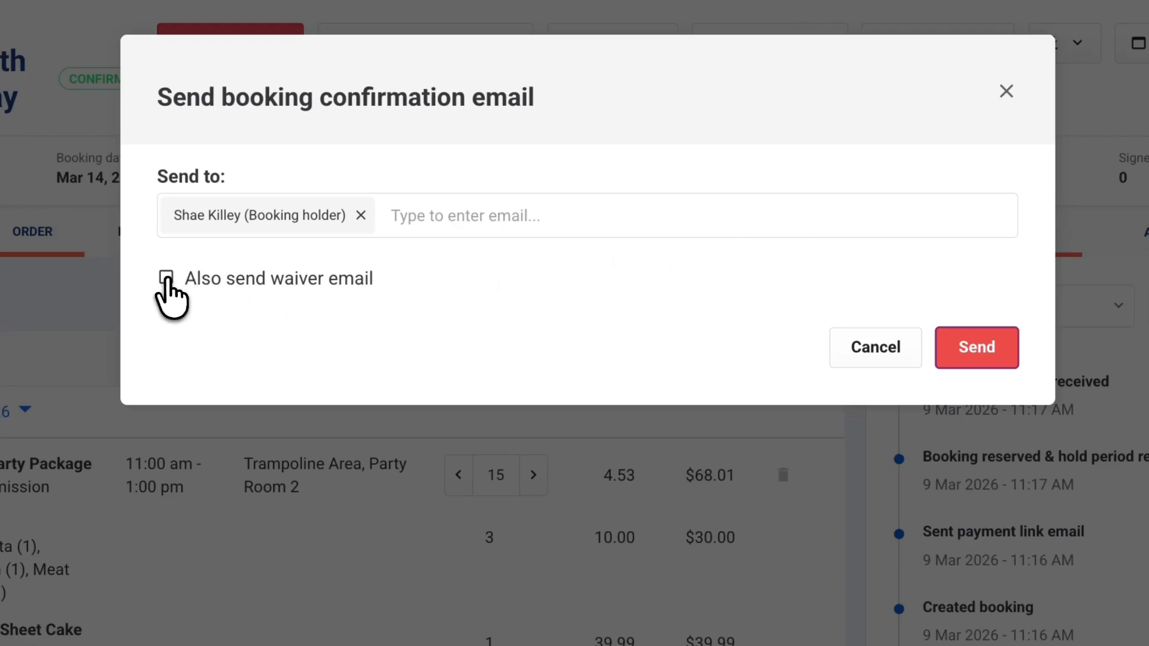
pyautogui.click(167, 279)
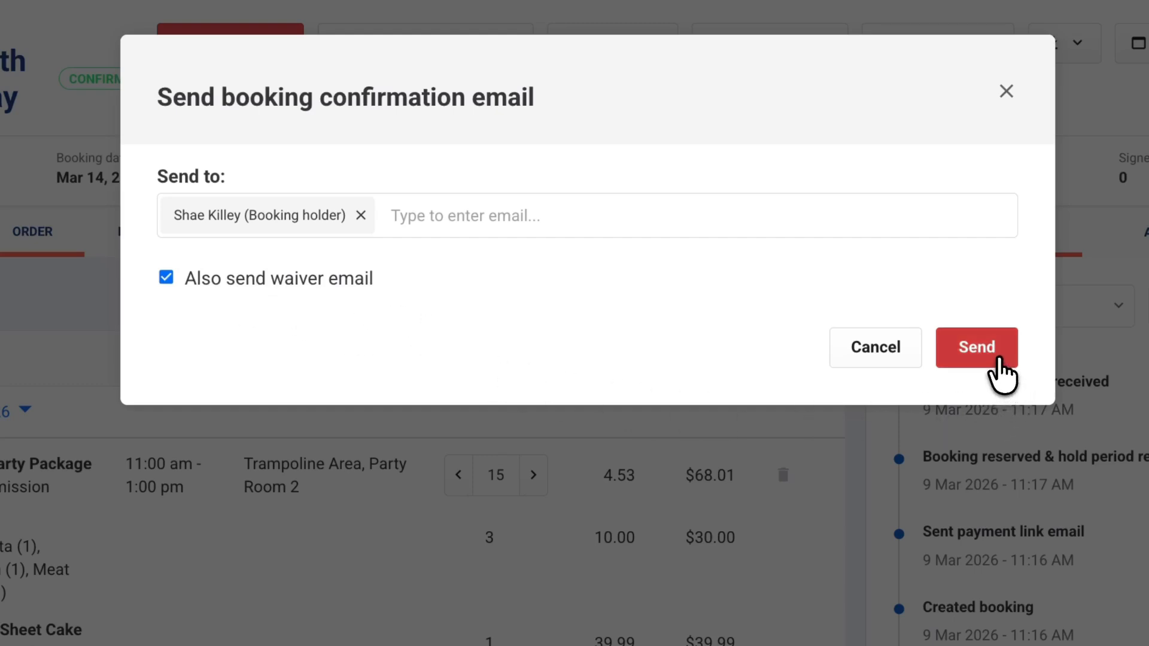
pyautogui.click(998, 358)
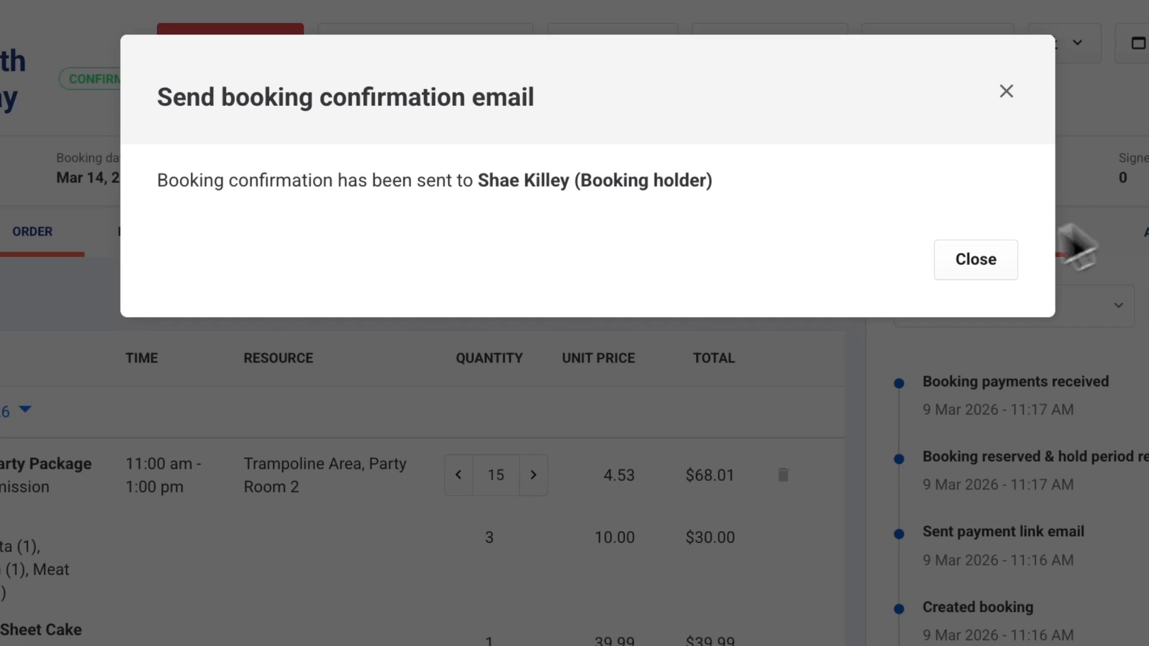
pyautogui.click(975, 260)
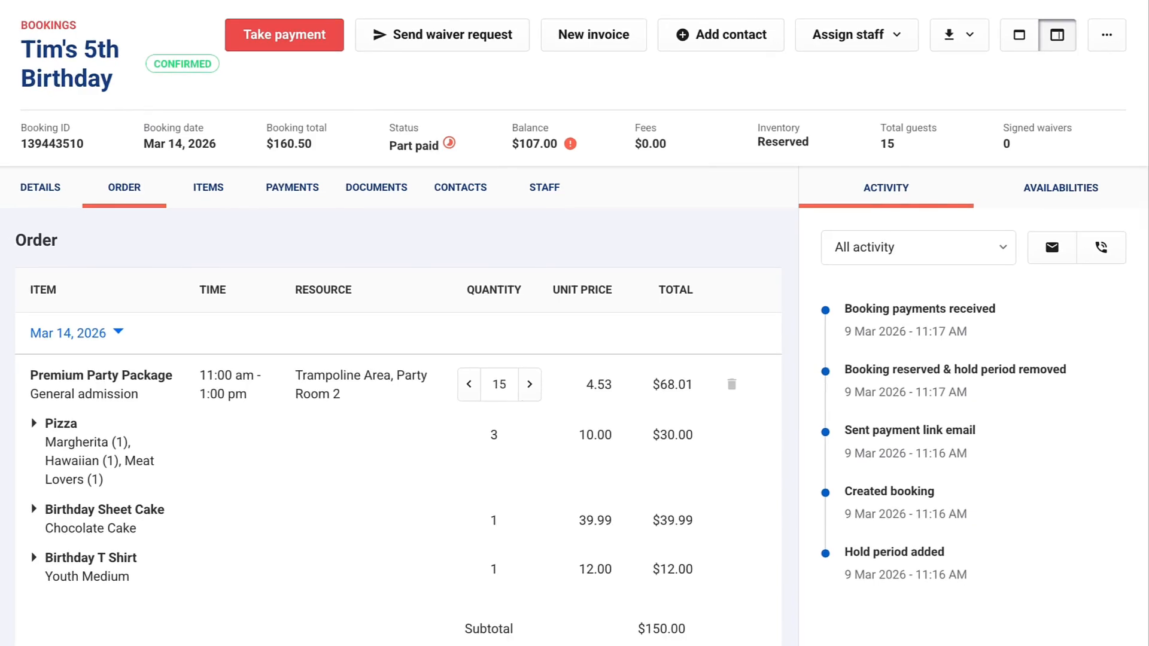
# Attach and save a Party Form with the child's name, age 10 and dietary requirements NO
pyautogui.click(381, 190)
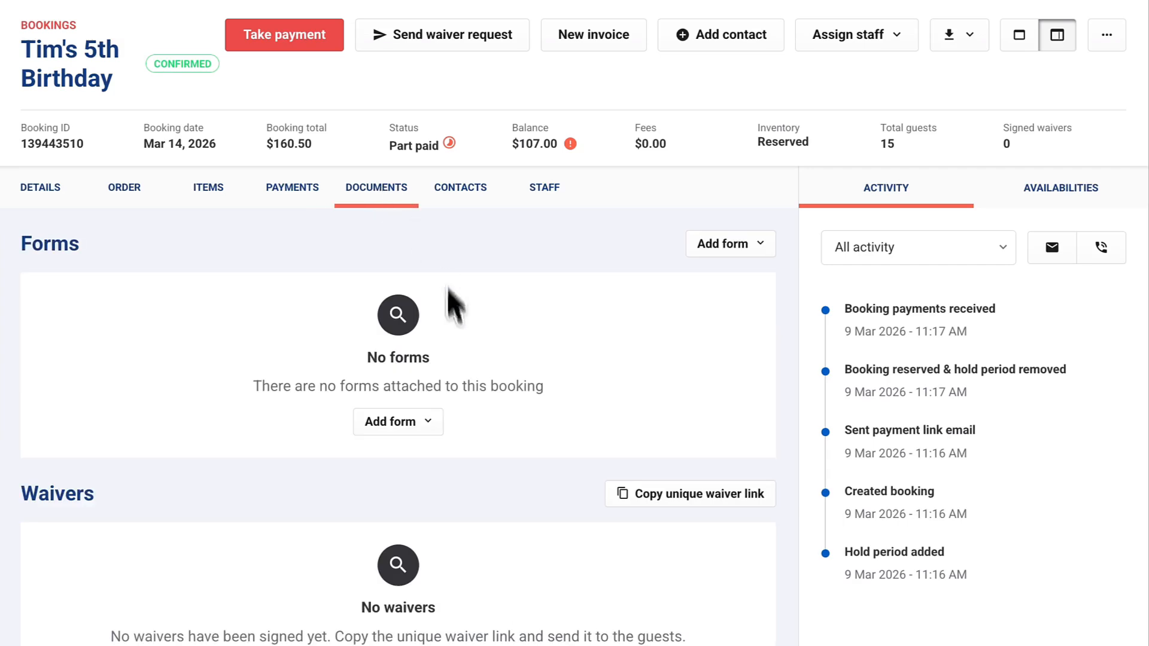
pyautogui.click(419, 426)
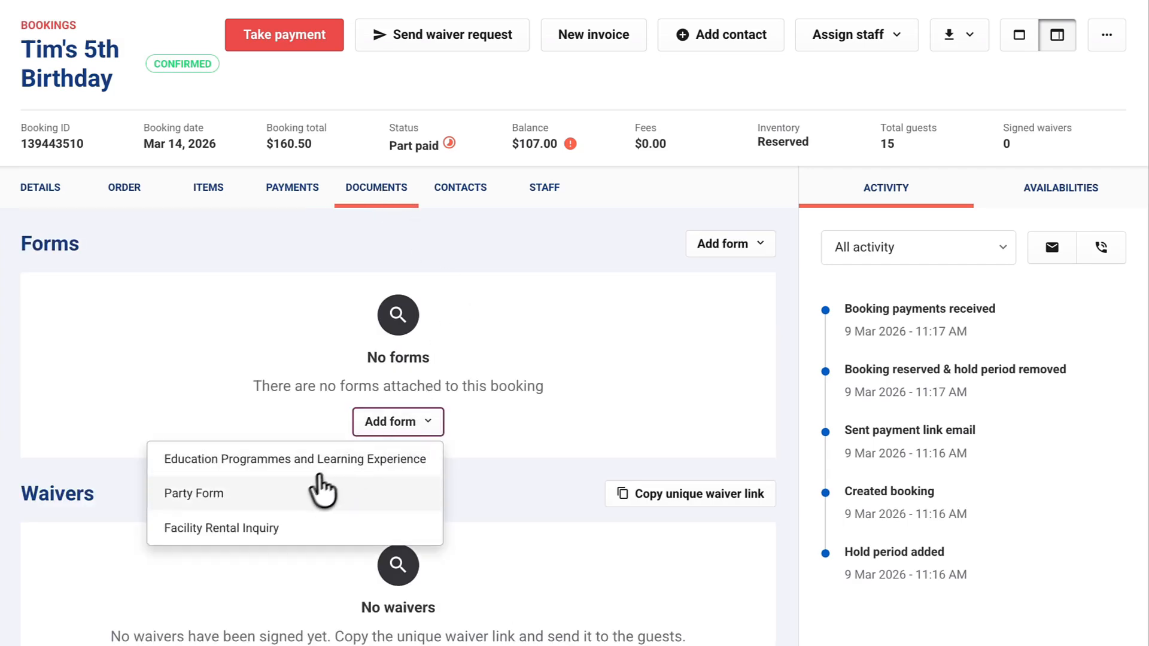
pyautogui.click(307, 498)
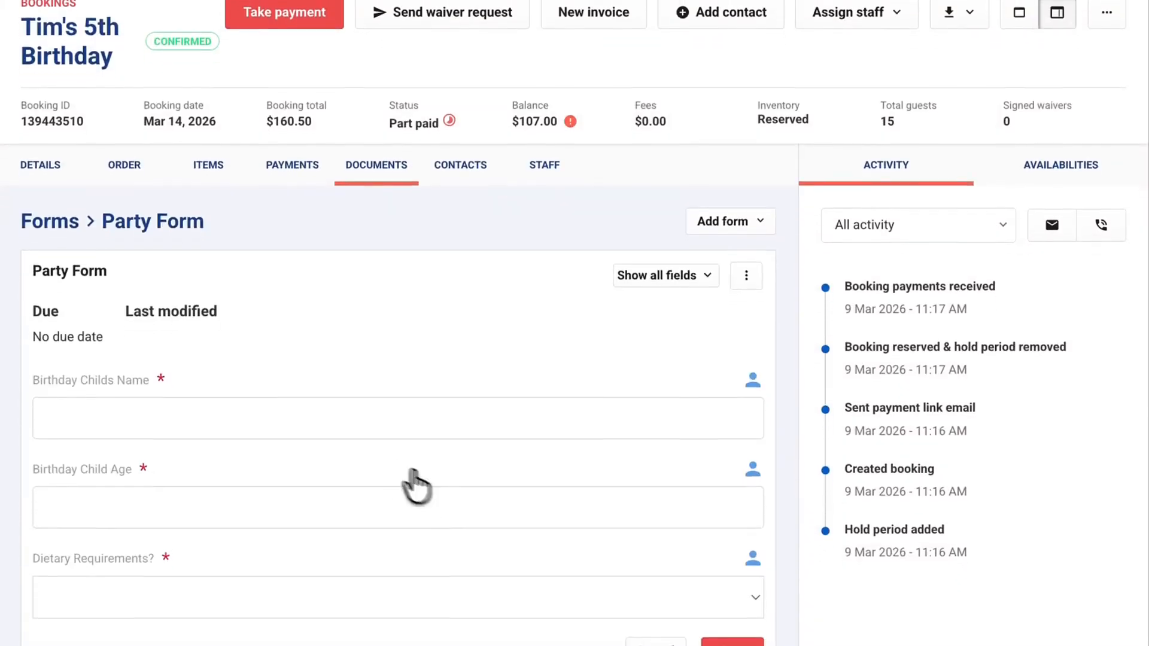
pyautogui.click(317, 434)
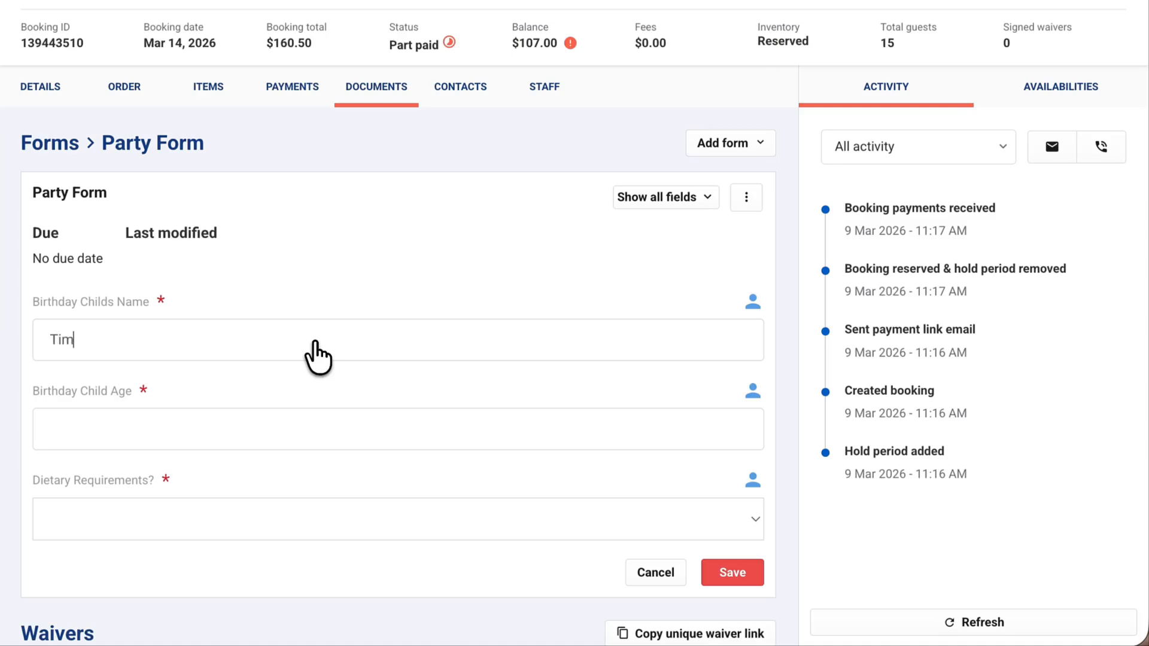
pyautogui.press('Tab')
pyautogui.write('10')
pyautogui.click(182, 527)
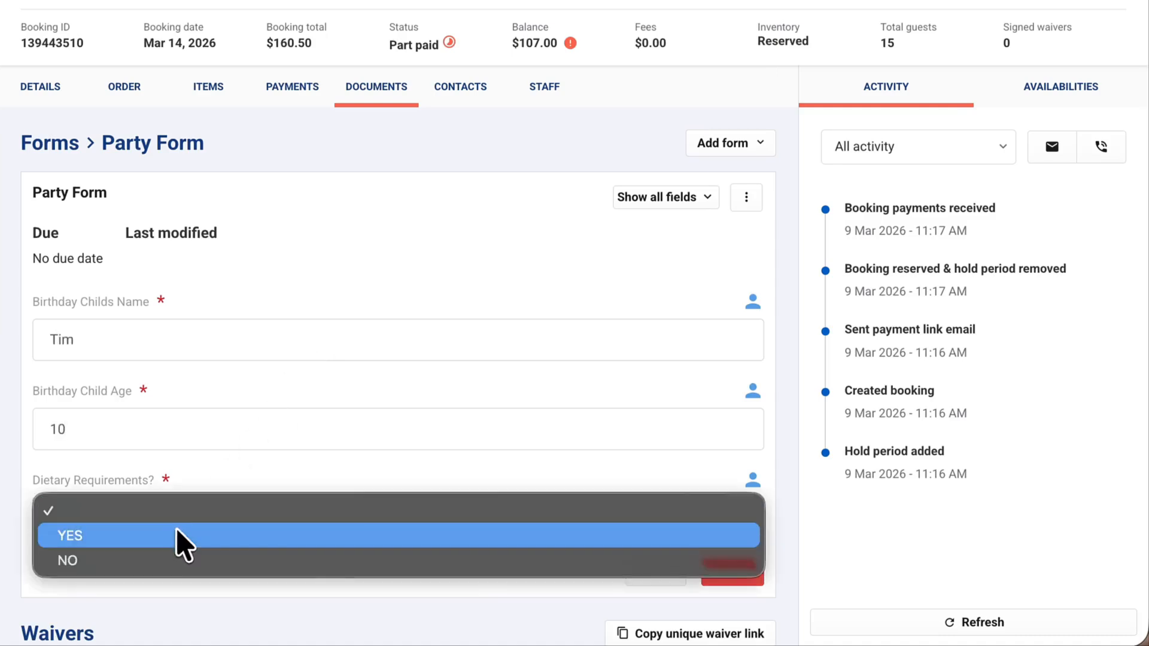
pyautogui.click(167, 560)
pyautogui.click(727, 572)
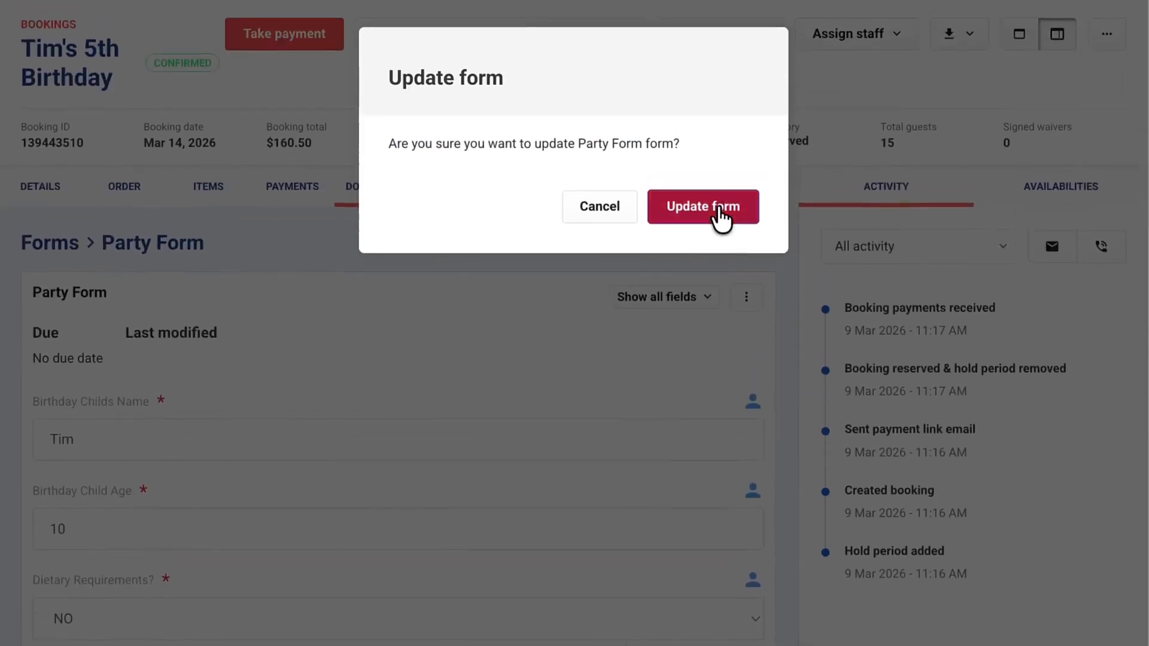
pyautogui.click(721, 209)
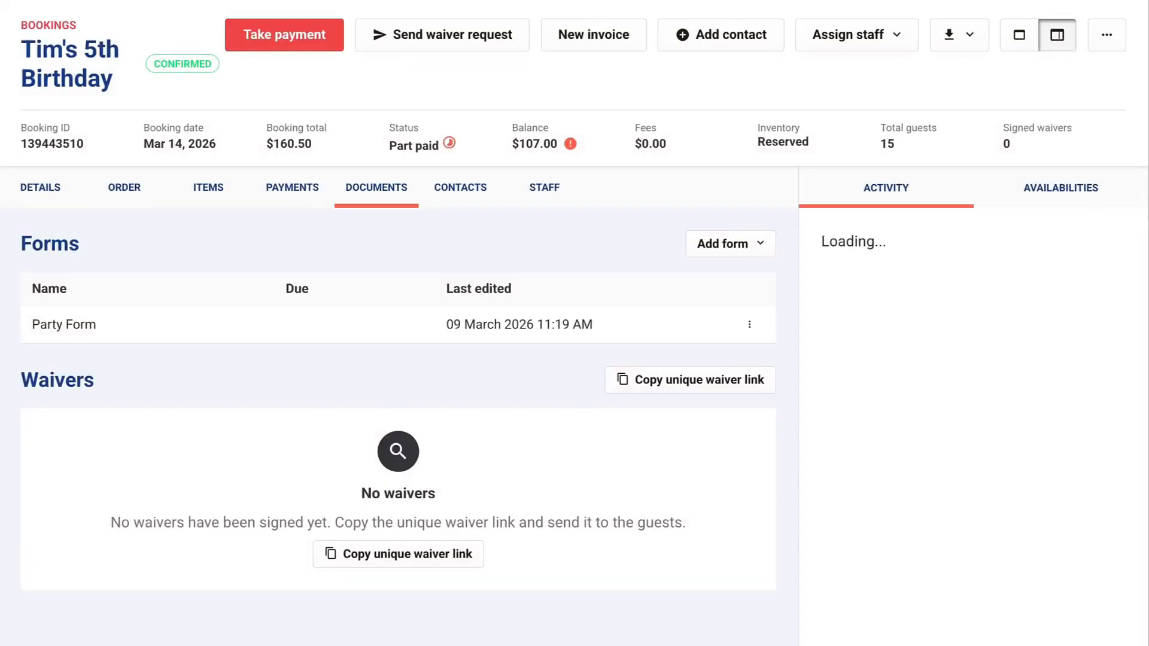
pyautogui.click(476, 197)
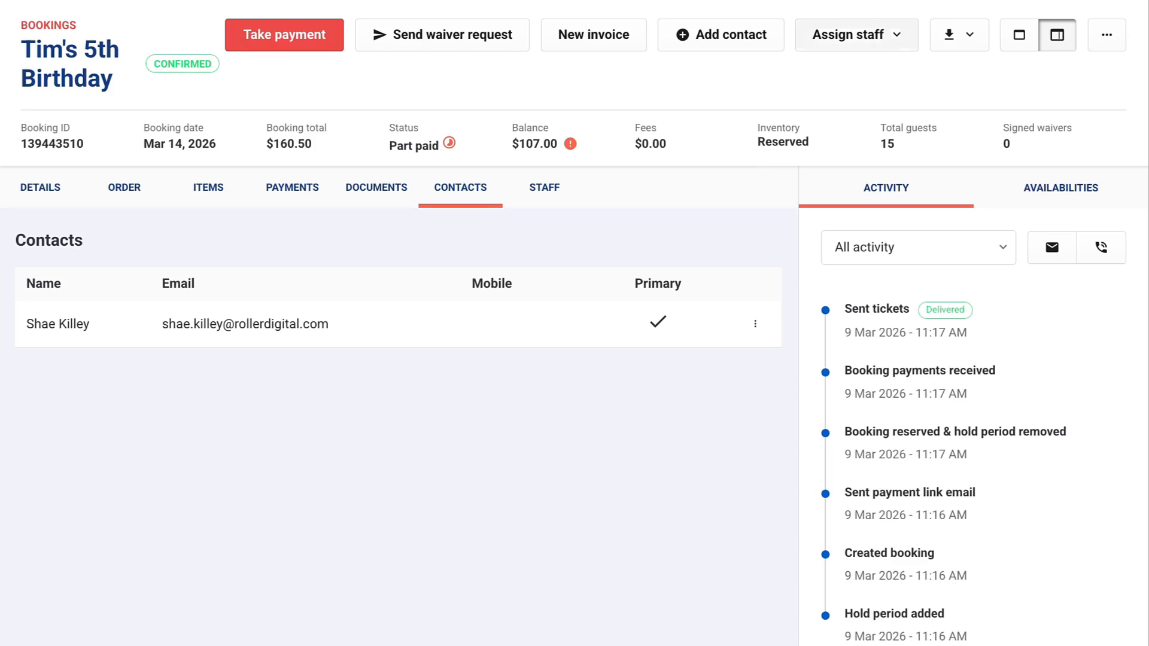
# Add a non-primary contact for the birthday child with their email, first and last name
pyautogui.click(730, 49)
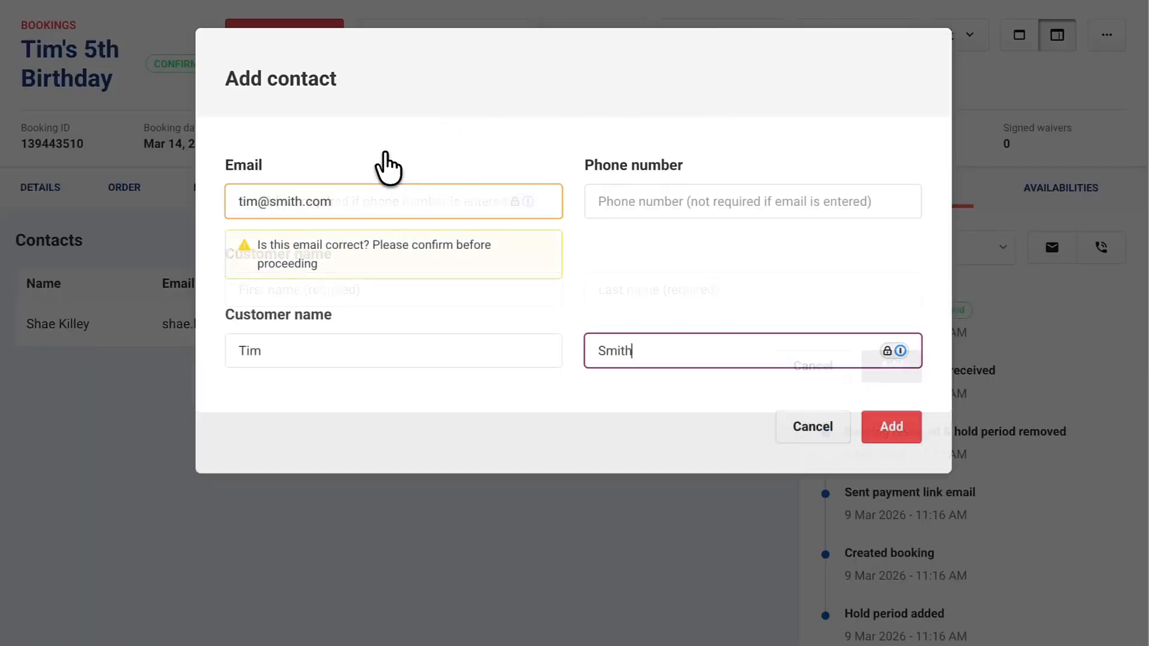
pyautogui.click(909, 430)
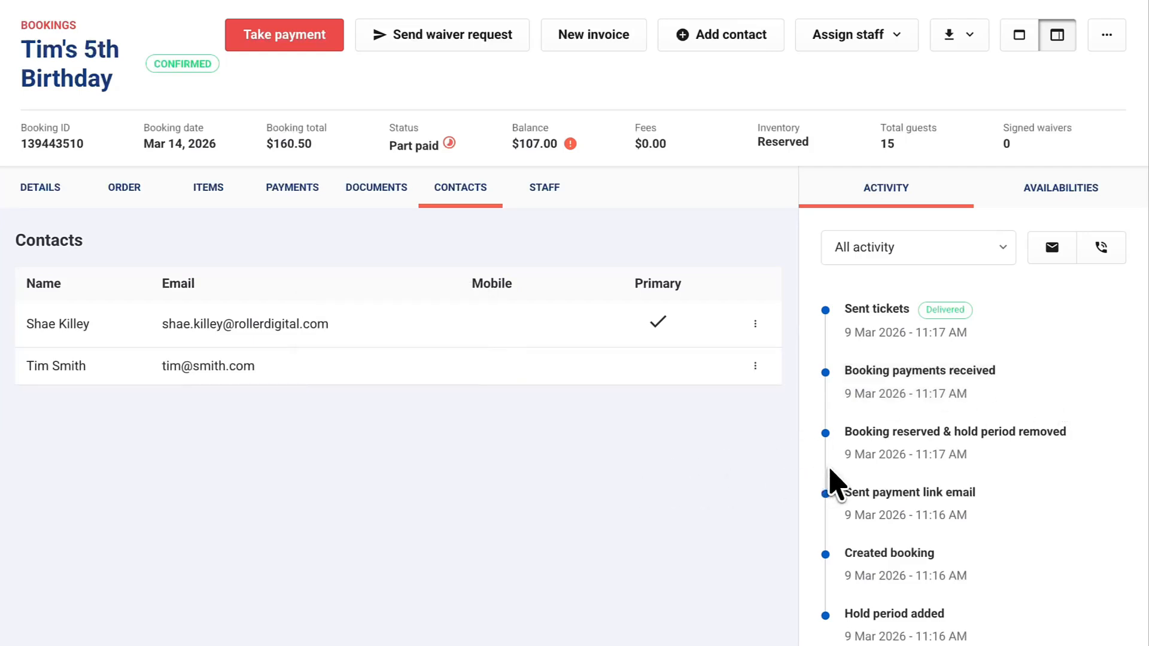
pyautogui.click(755, 365)
pyautogui.click(604, 346)
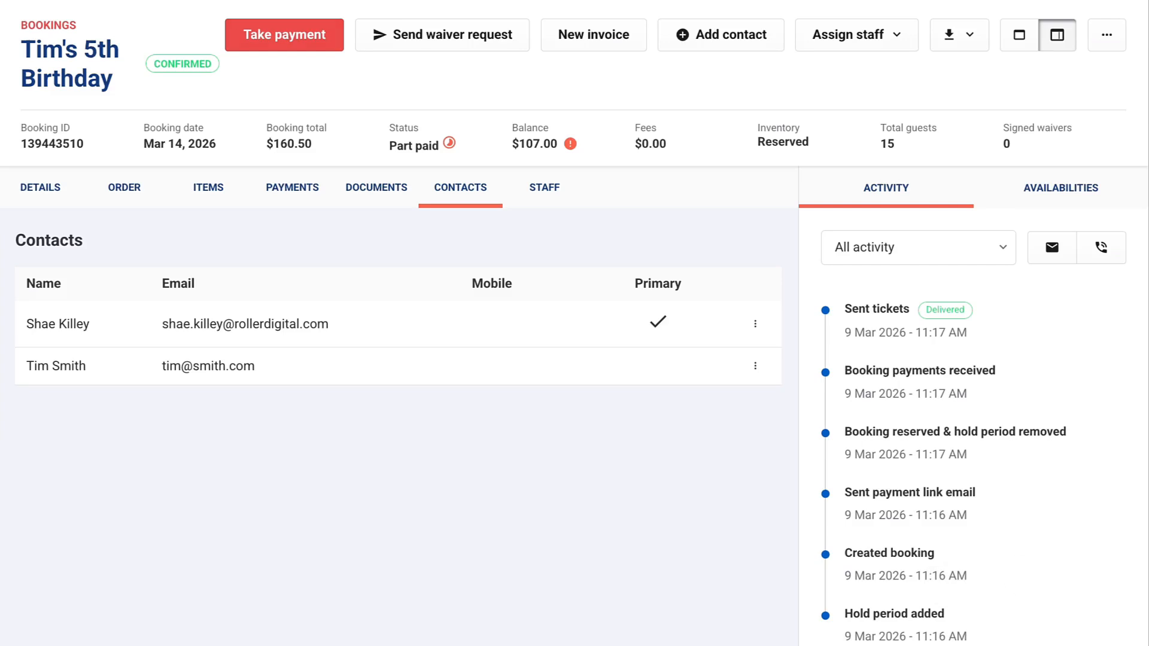
# Assign ROLLER as the Booking host in the booking's assigned staff
pyautogui.click(898, 55)
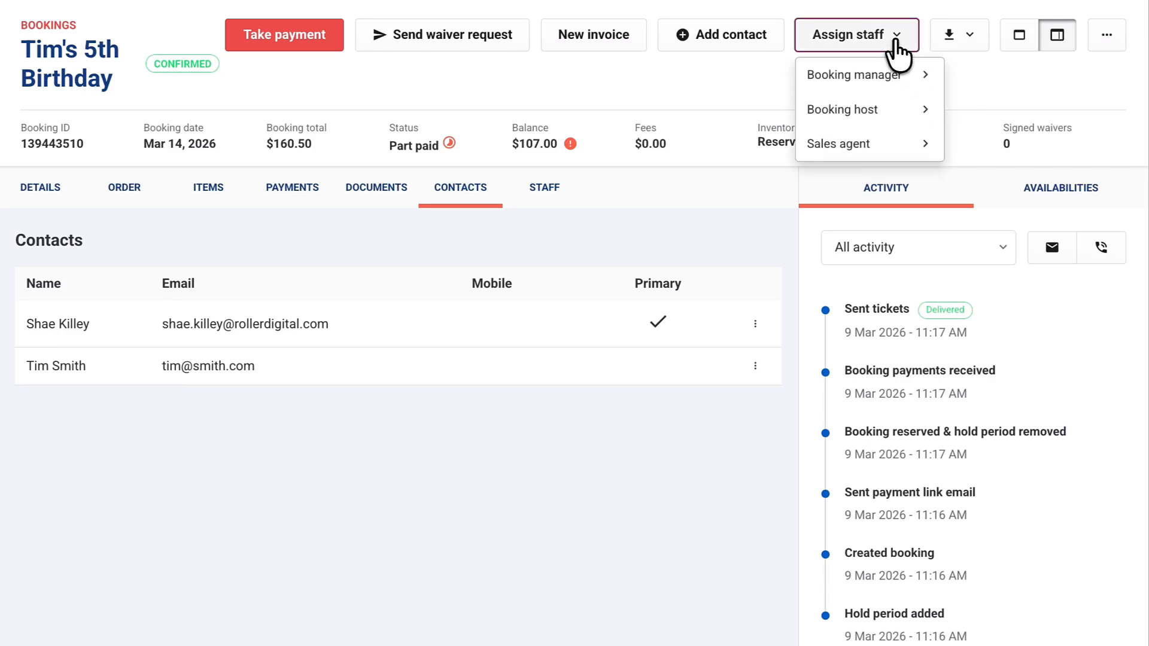
pyautogui.moveTo(869, 109)
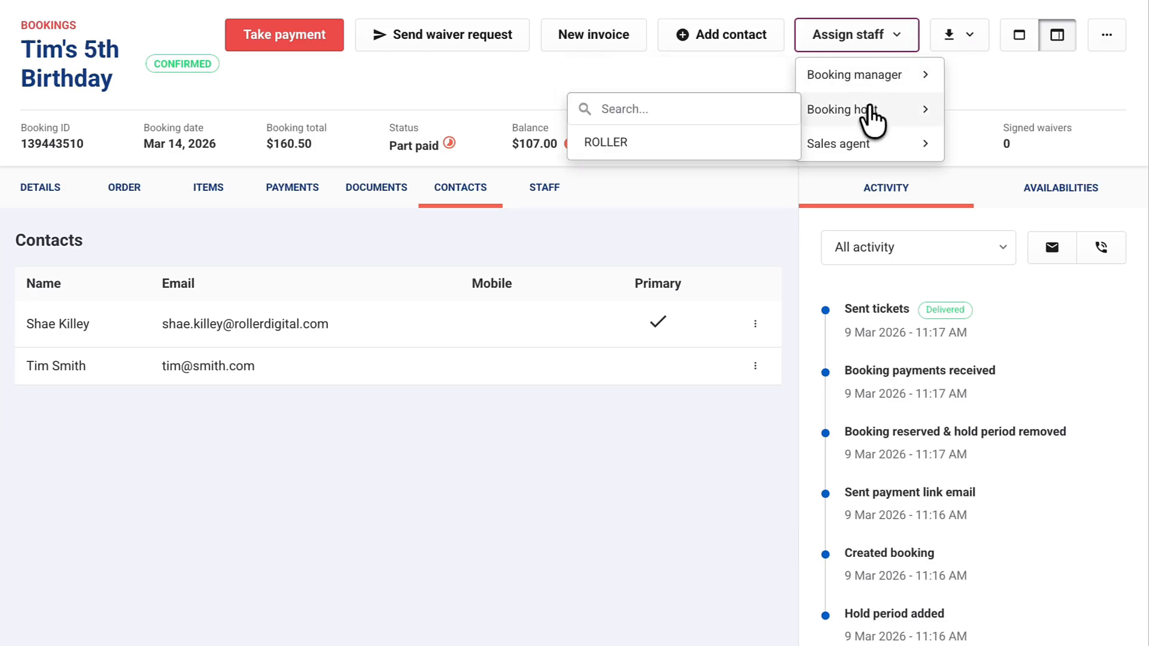
pyautogui.click(706, 149)
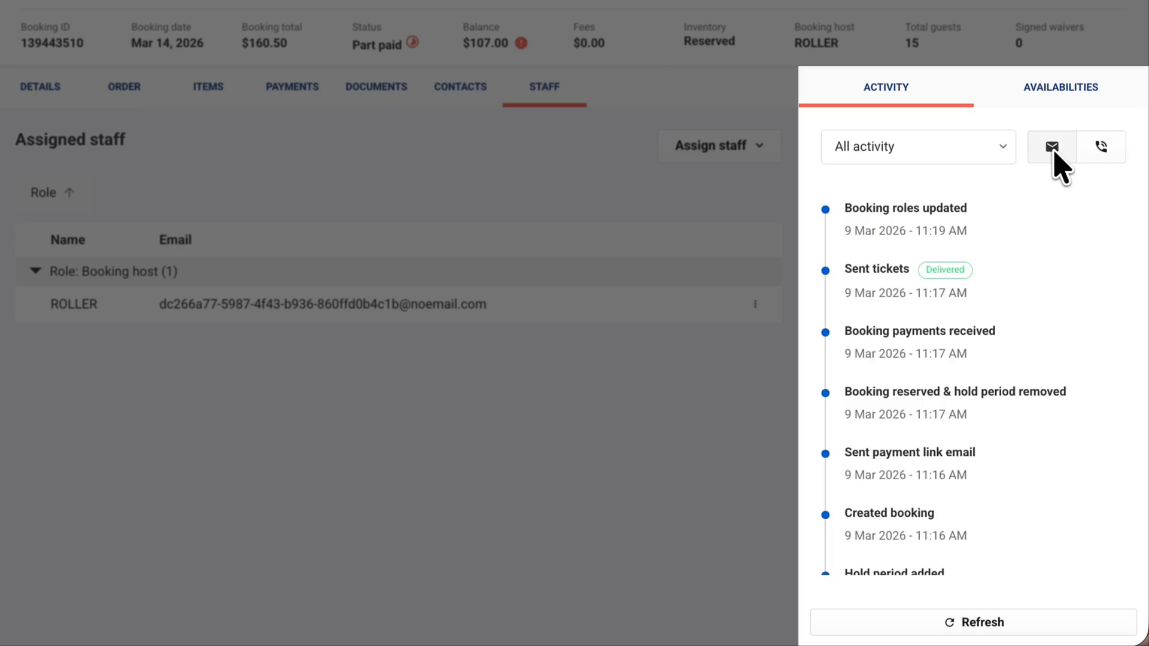
# Email the booking holder with subject 'Happy Birthday' and a greeting plus 'Happy Birthday!' message
pyautogui.click(1053, 148)
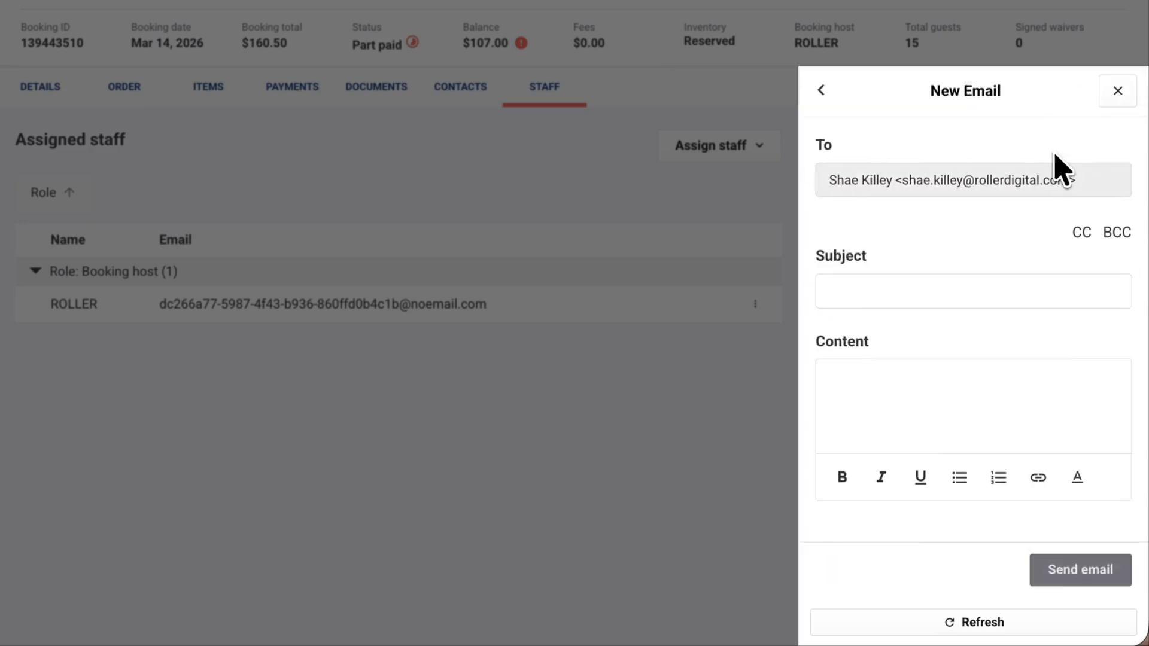
pyautogui.click(862, 294)
pyautogui.write('Happy Birthday')
pyautogui.press('Tab')
pyautogui.write('Hi Tim,')
pyautogui.press('Return')
pyautogui.press('Return')
pyautogui.write('Happy Birthday')
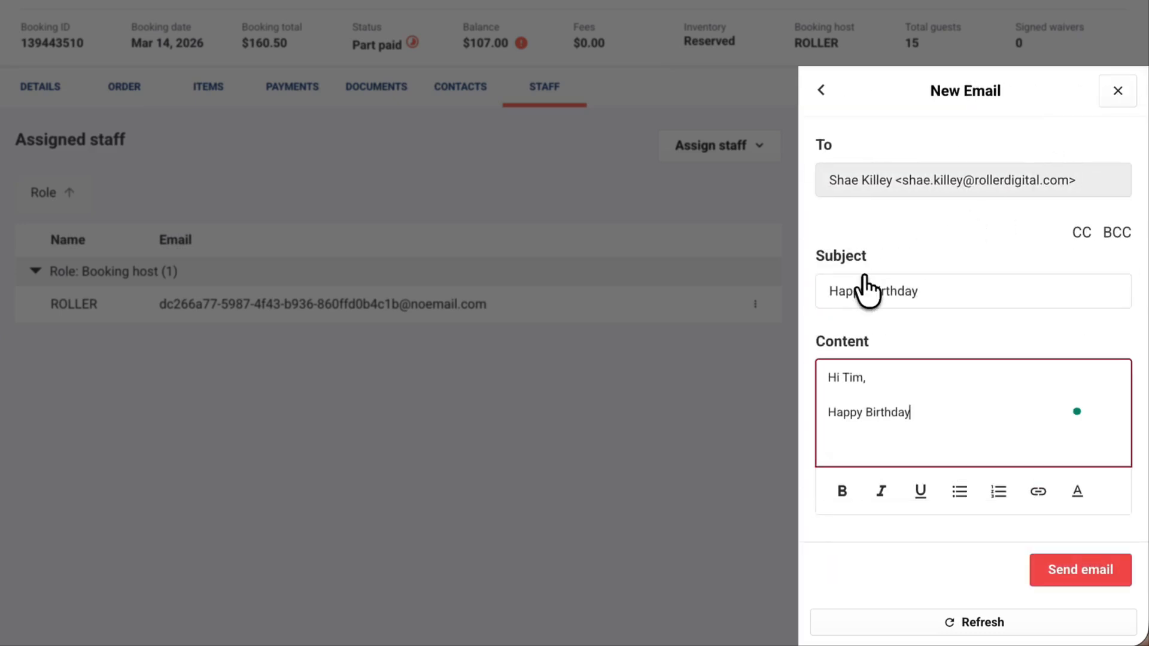
pyautogui.write('!')
pyautogui.click(1070, 569)
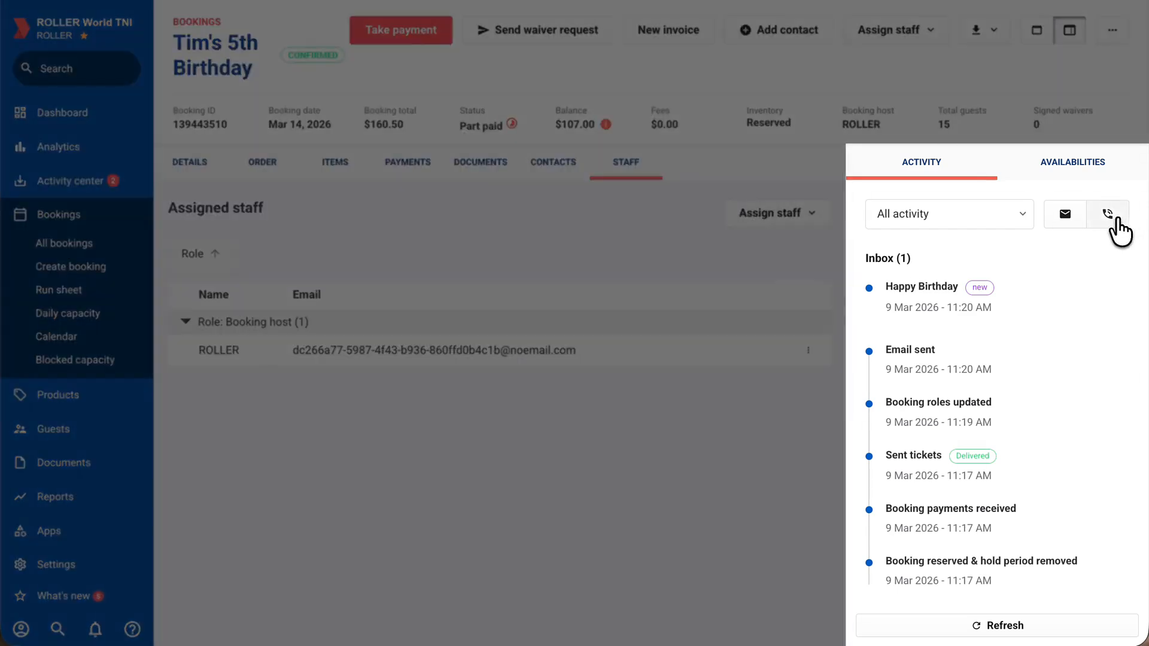
# Log a phone call on the booking commented 'Call to chase payment'
pyautogui.click(1114, 220)
pyautogui.click(954, 344)
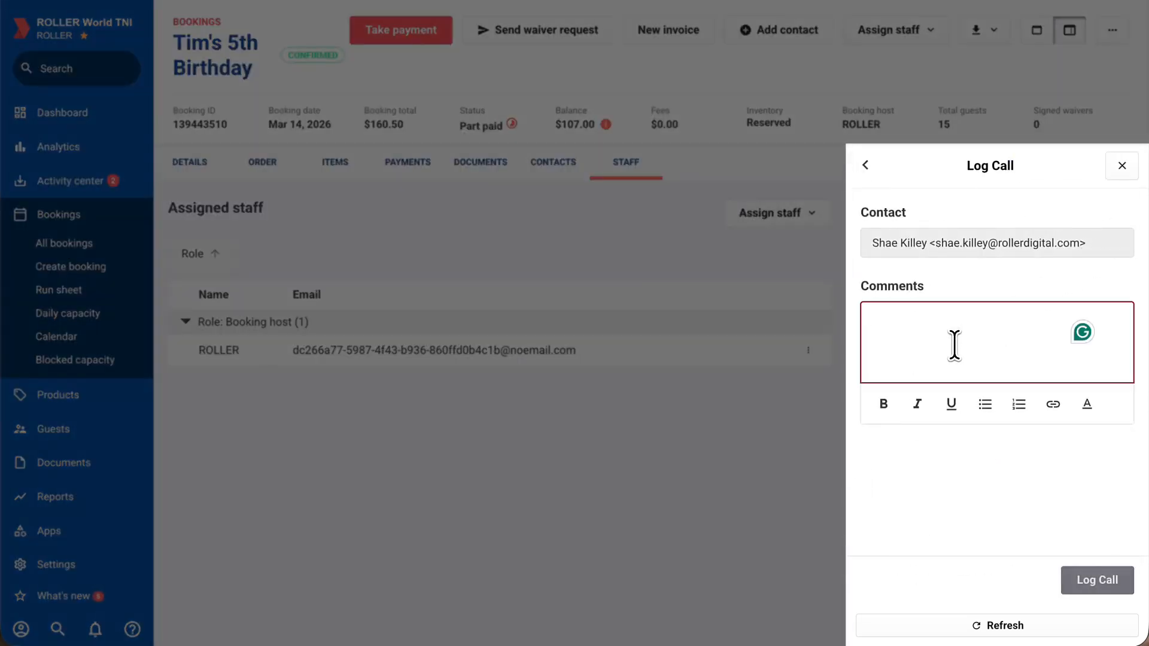
pyautogui.write('Call to chase payment')
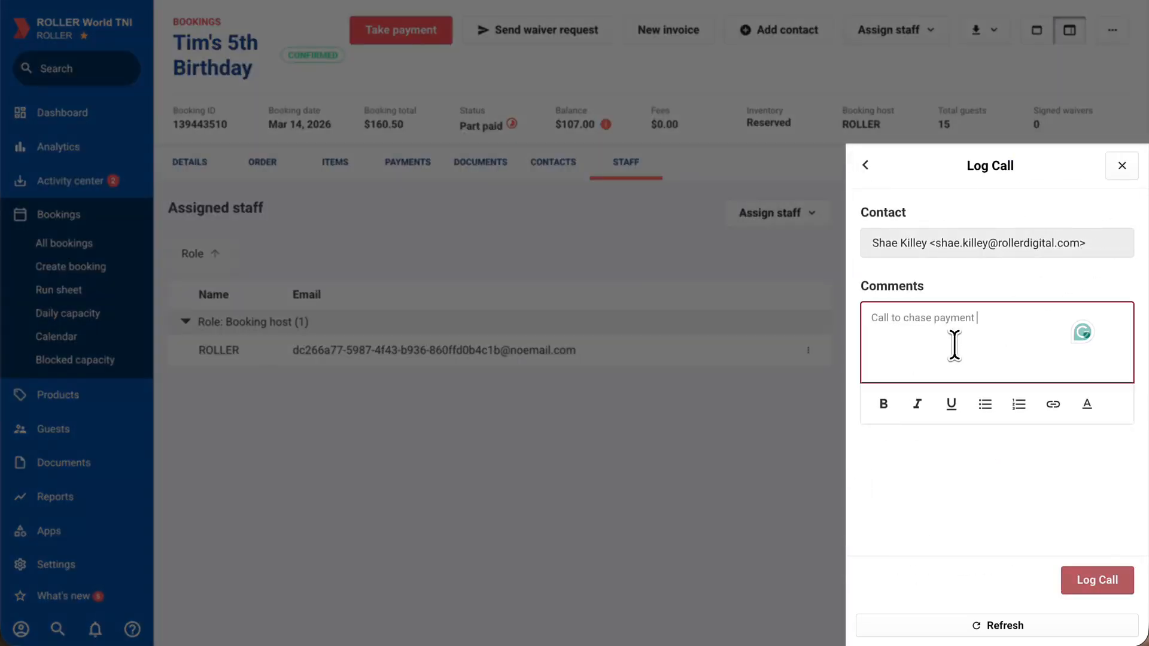
pyautogui.click(1101, 580)
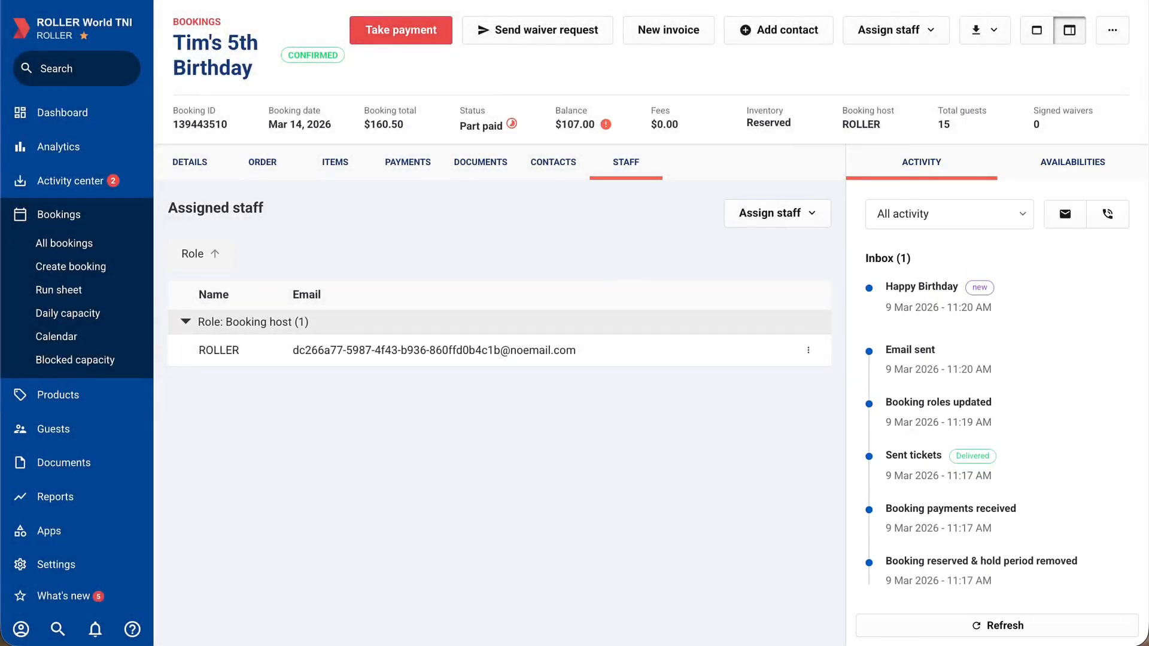